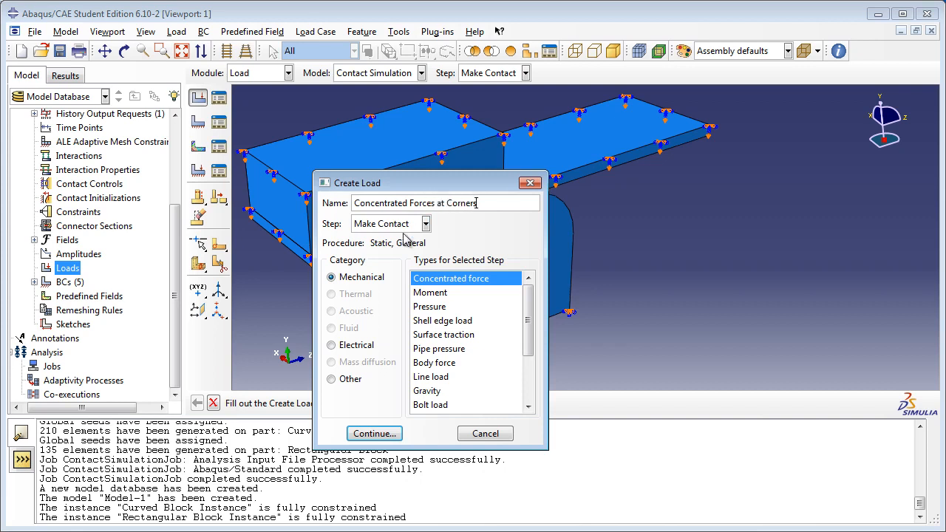
# Step: Set the new concentrated force load's step to Apply Force and pick the two bottom corners at the plank's free end as its region
pyautogui.click(403, 224)
pyautogui.click(384, 270)
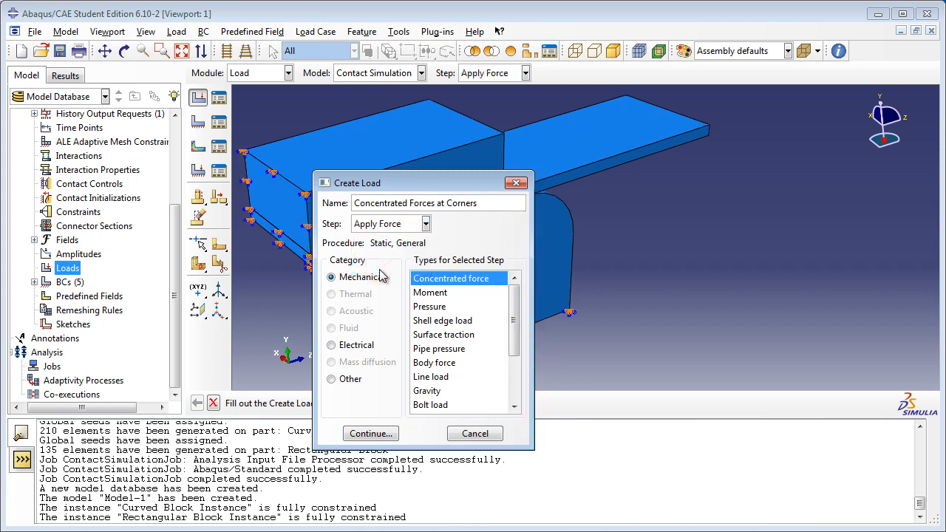
pyautogui.click(385, 434)
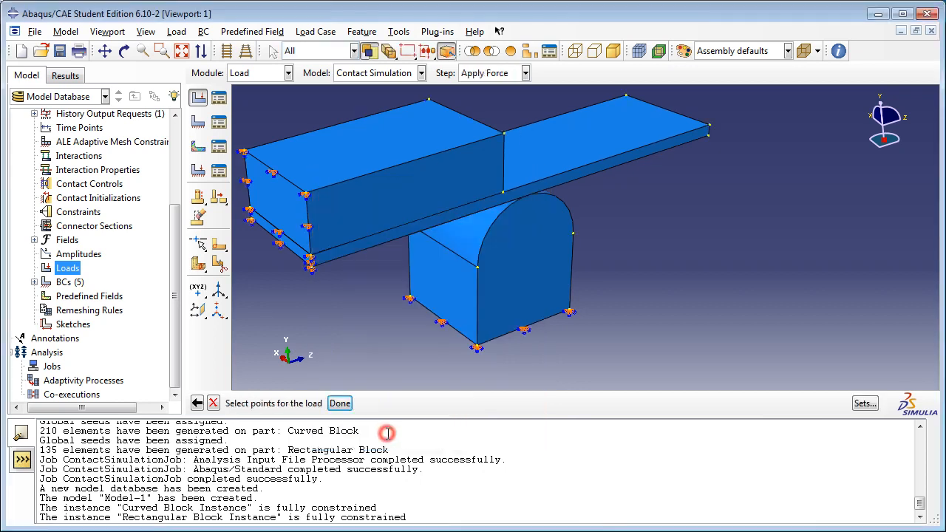
pyautogui.click(124, 51)
pyautogui.moveTo(620, 170); pyautogui.dragTo(738, 100)
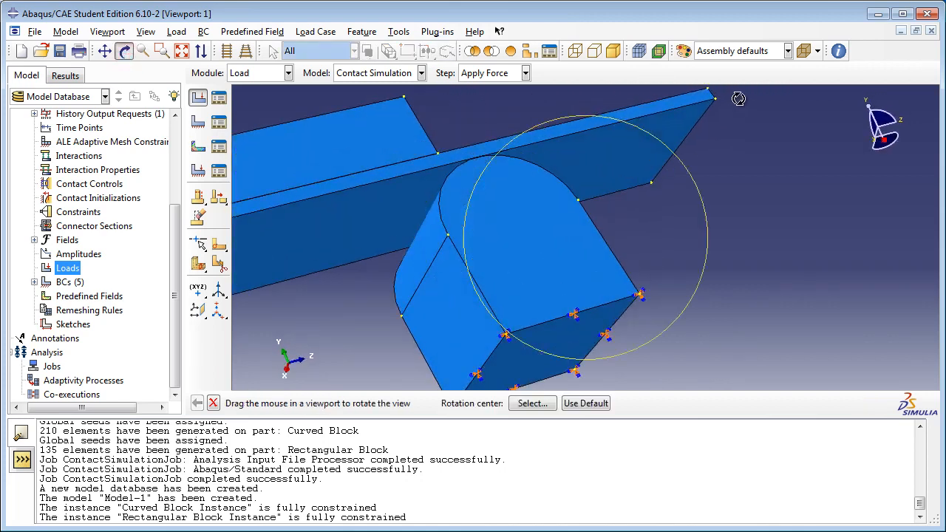
pyautogui.scroll(-3, 731, 98)
pyautogui.click(124, 53)
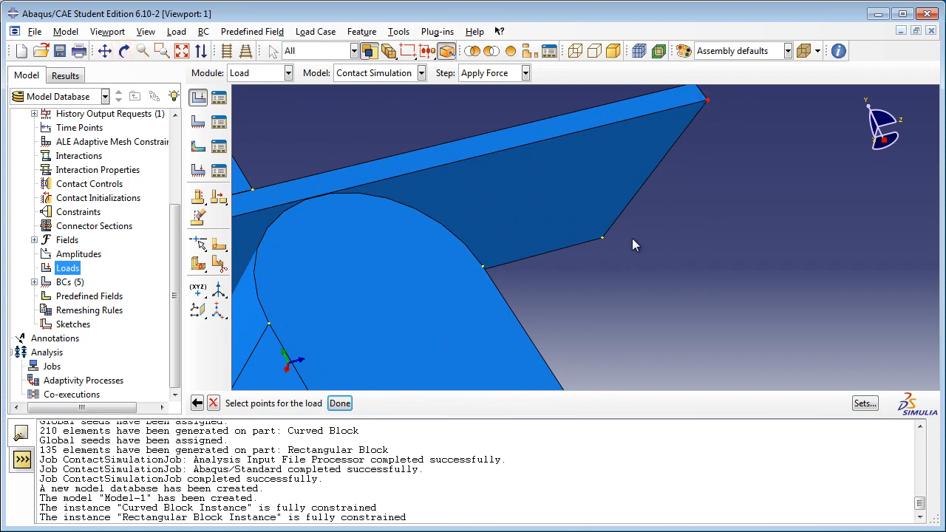
pyautogui.click(602, 238)
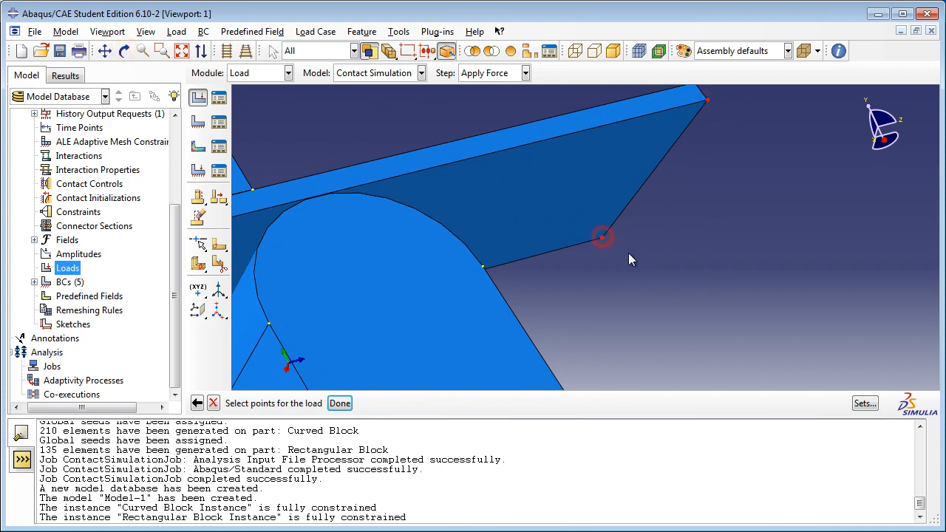
pyautogui.click(339, 403)
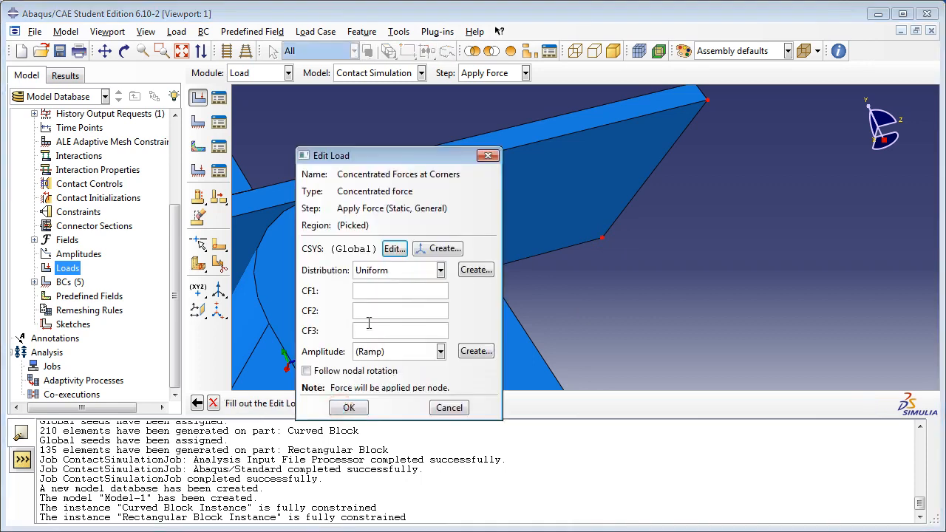
# Step: Enter the CF2 force component for the corner load and accept the load definition
pyautogui.click(374, 314)
pyautogui.click(351, 411)
pyautogui.click(348, 409)
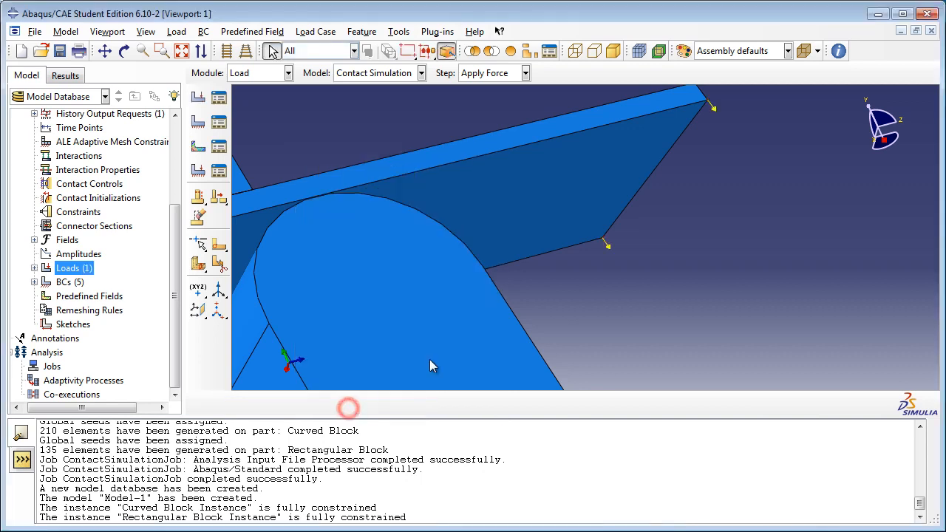
pyautogui.scroll(-6, 571, 246)
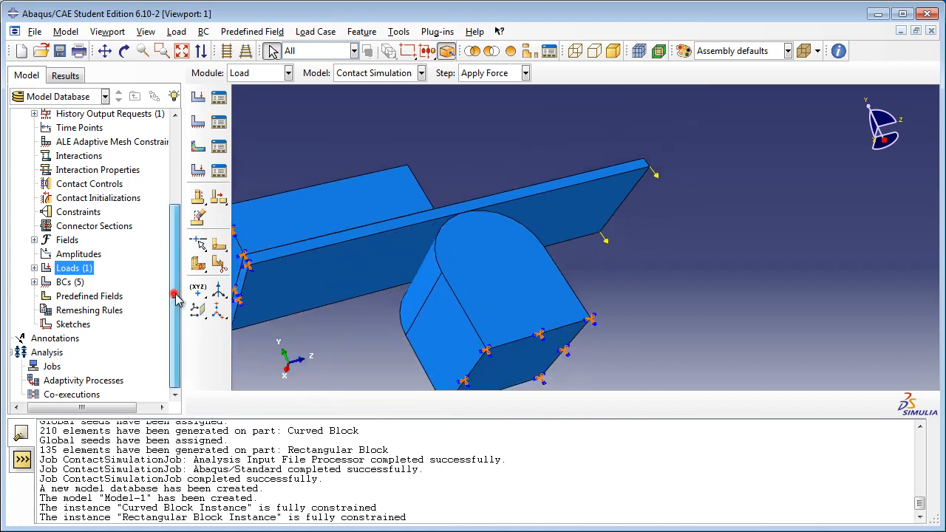
pyautogui.scroll(2, 185, 262)
pyautogui.scroll(2, 185, 262)
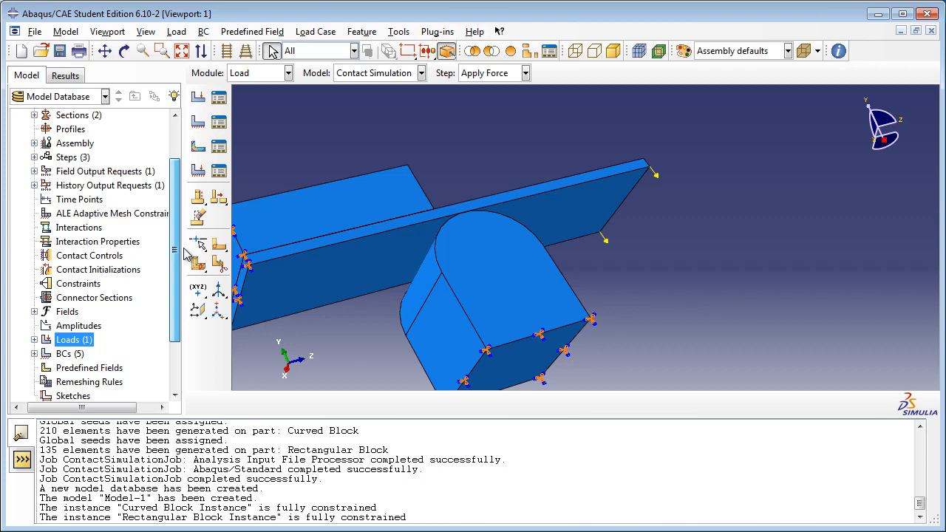
pyautogui.click(34, 142)
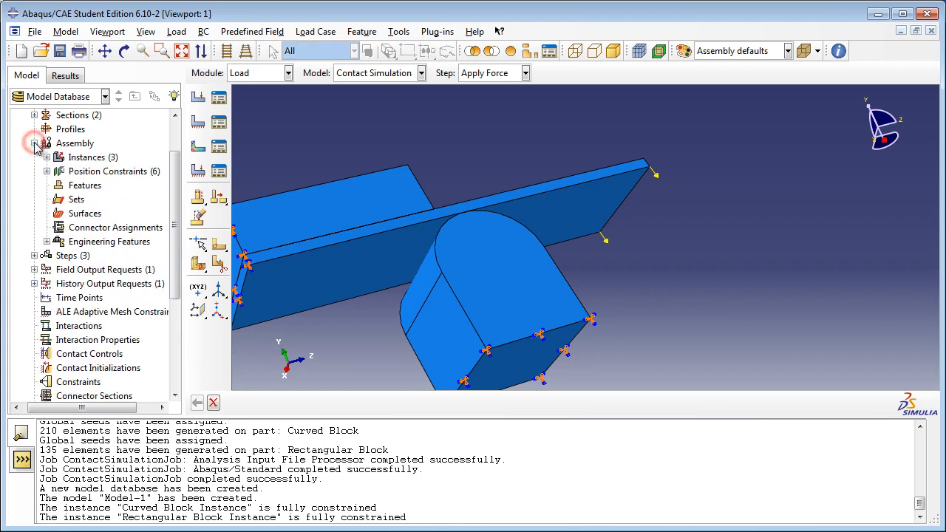
pyautogui.click(87, 214)
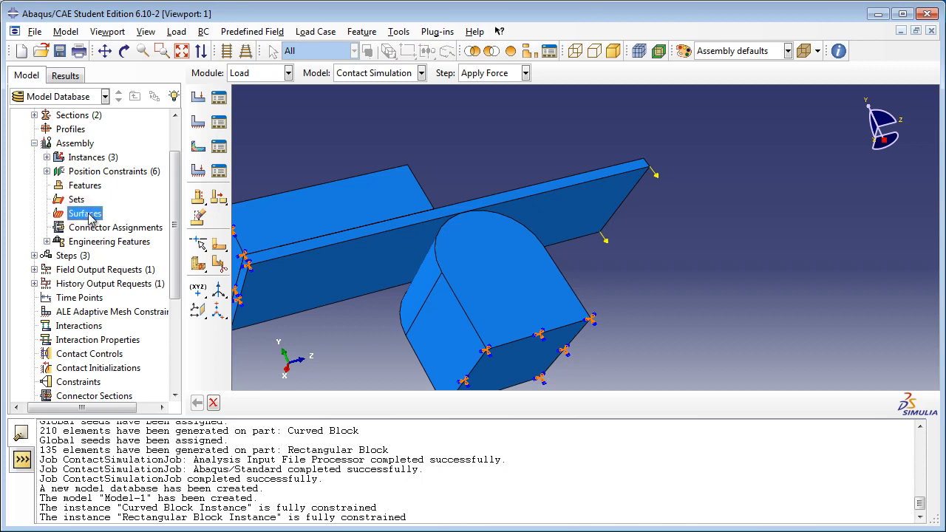
pyautogui.doubleClick(86, 214)
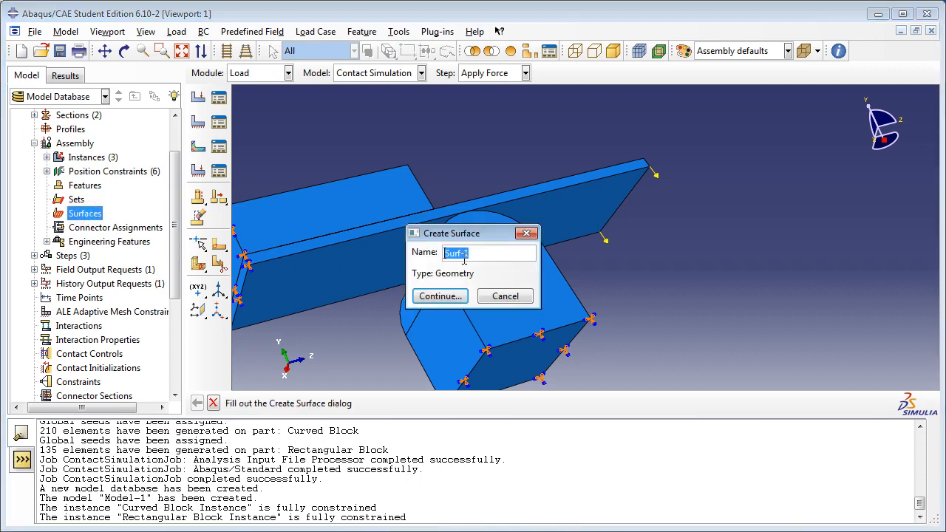
pyautogui.press('BackSpace')
pyautogui.click(447, 297)
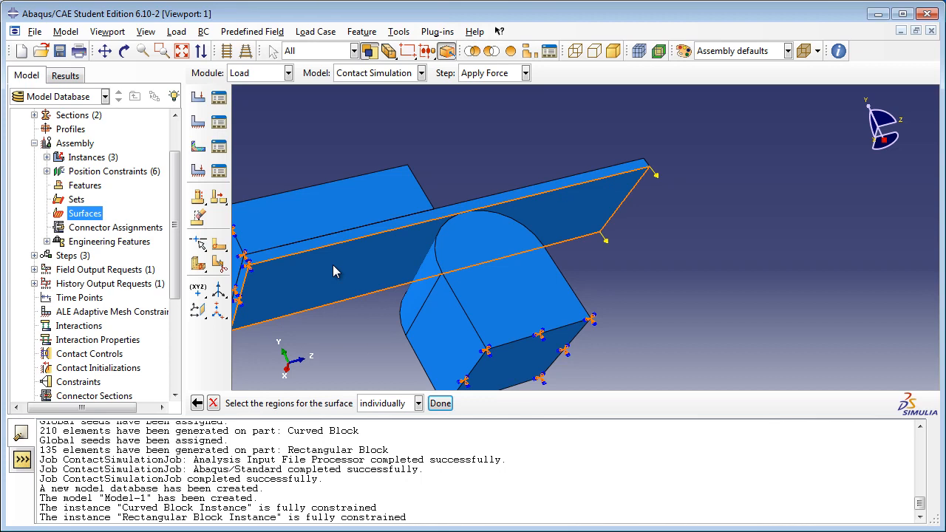
# Step: Look through the assembly's position constraints and suppress Face to Face-5 between the plank's underside and the rectangular block
pyautogui.click(47, 157)
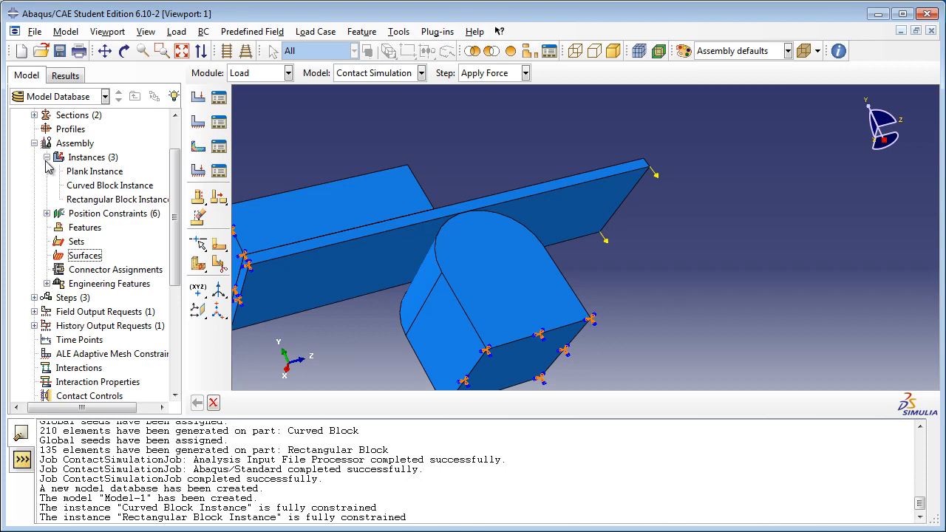
pyautogui.click(46, 157)
pyautogui.click(47, 172)
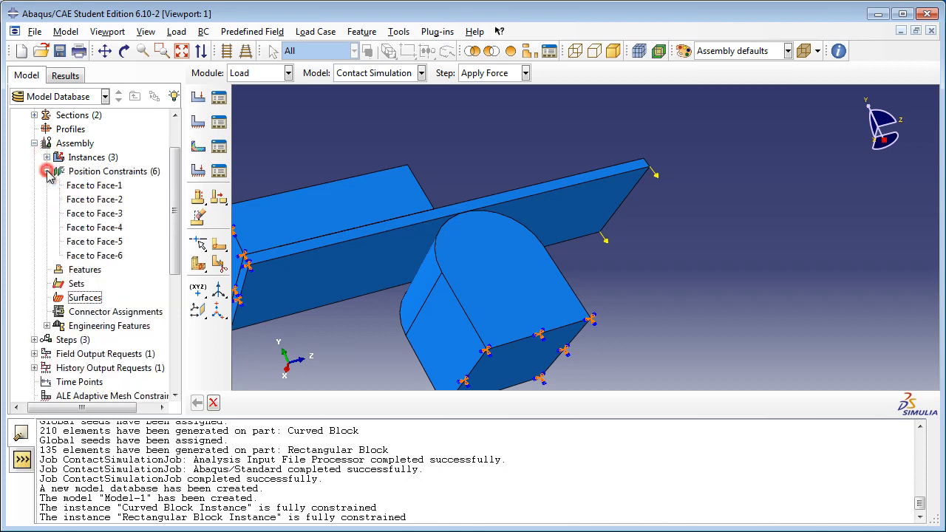
pyautogui.click(92, 214)
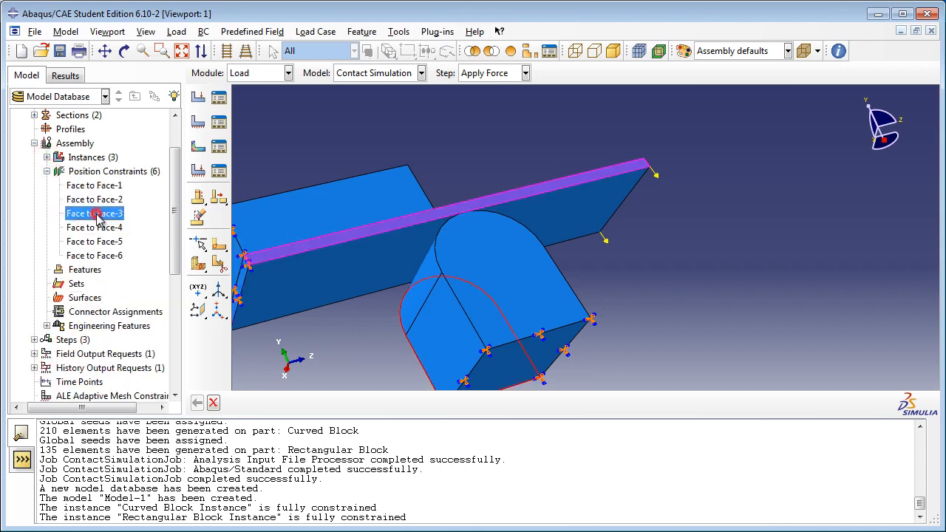
pyautogui.click(100, 201)
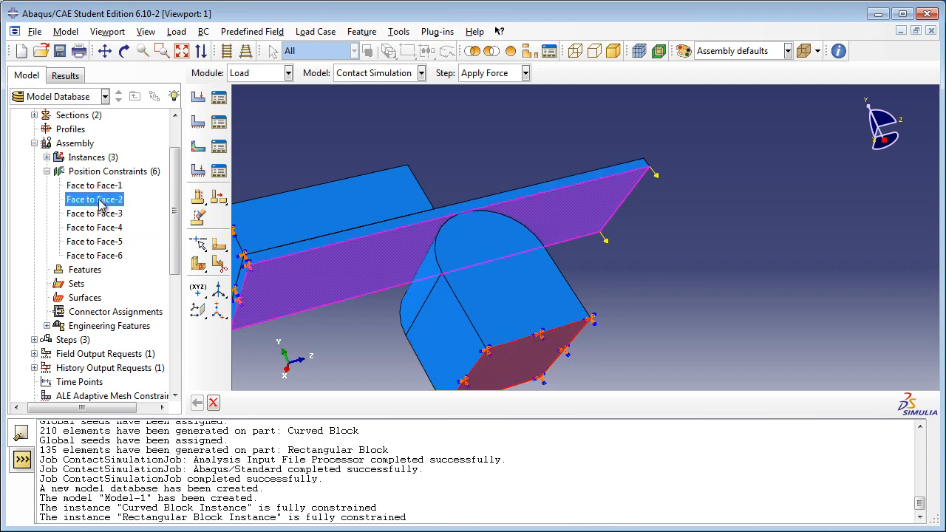
pyautogui.click(108, 242)
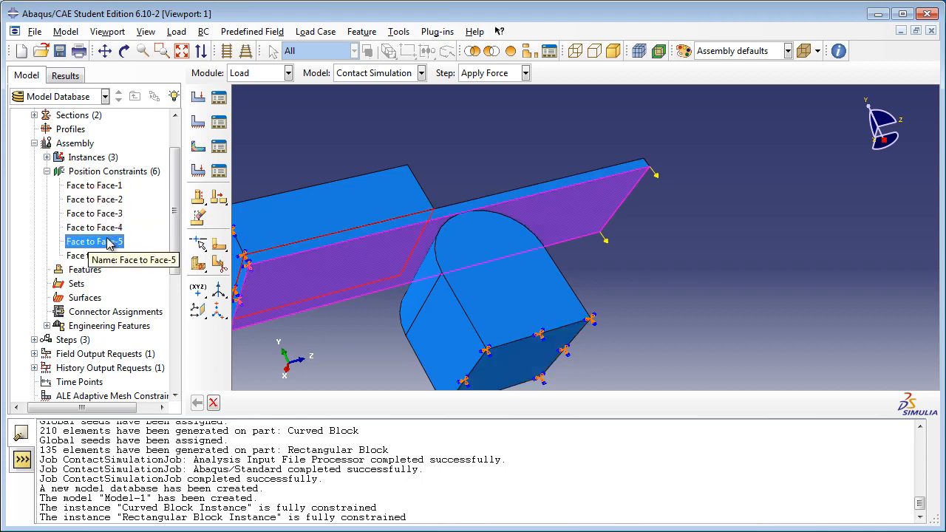
pyautogui.click(107, 255)
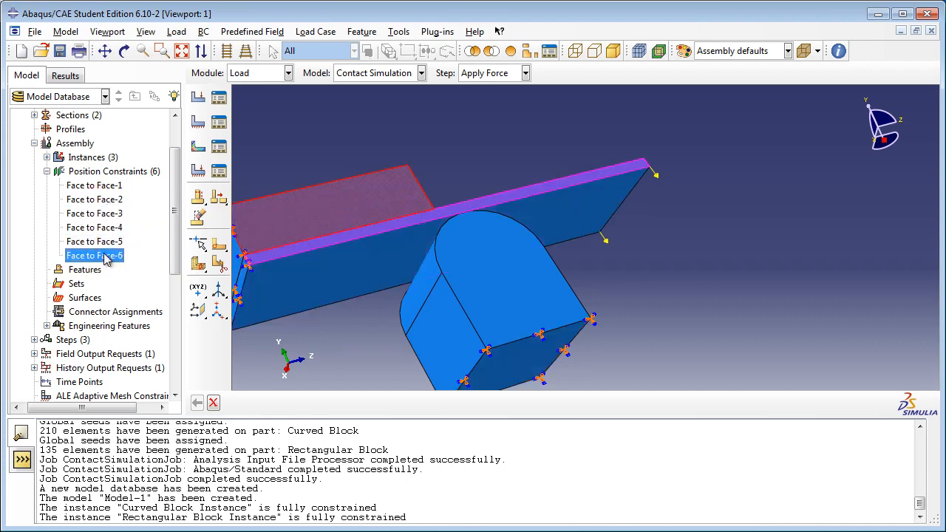
pyautogui.click(104, 244)
pyautogui.rightClick(103, 247)
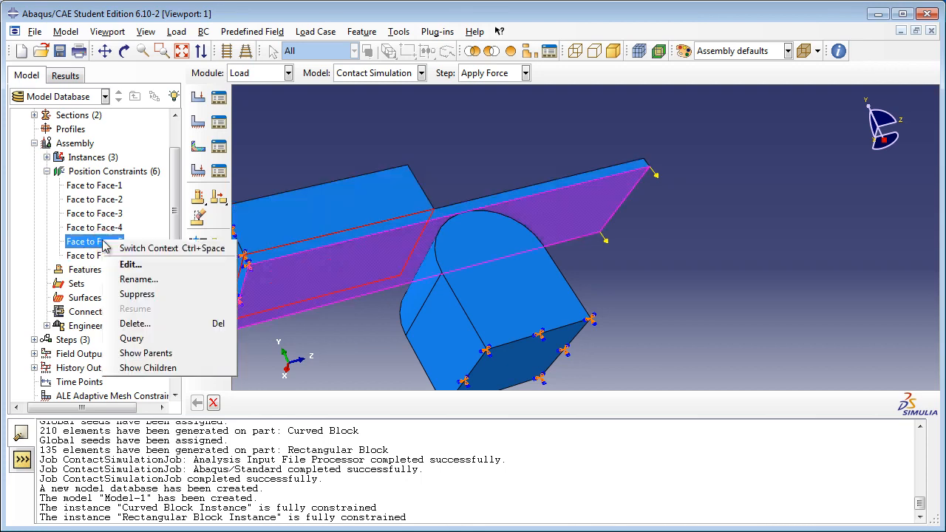
pyautogui.click(137, 294)
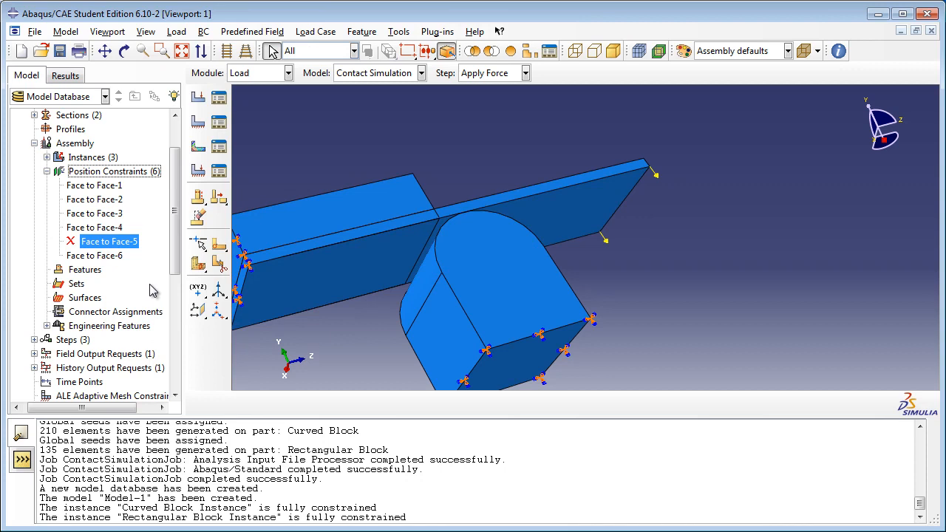
# Step: Create an assembly surface named "rect block bottom" on the bottom face of the rectangular block
pyautogui.moveTo(175, 243); pyautogui.dragTo(176, 274)
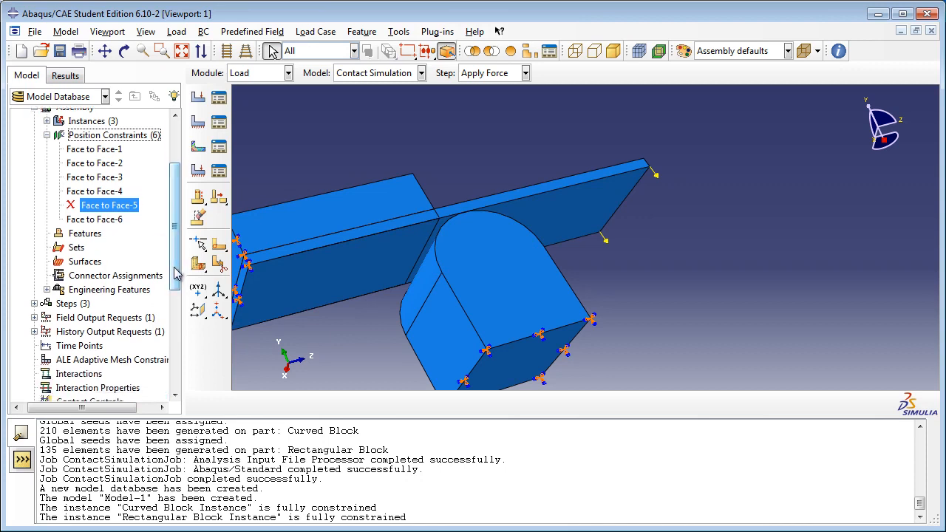
pyautogui.doubleClick(85, 261)
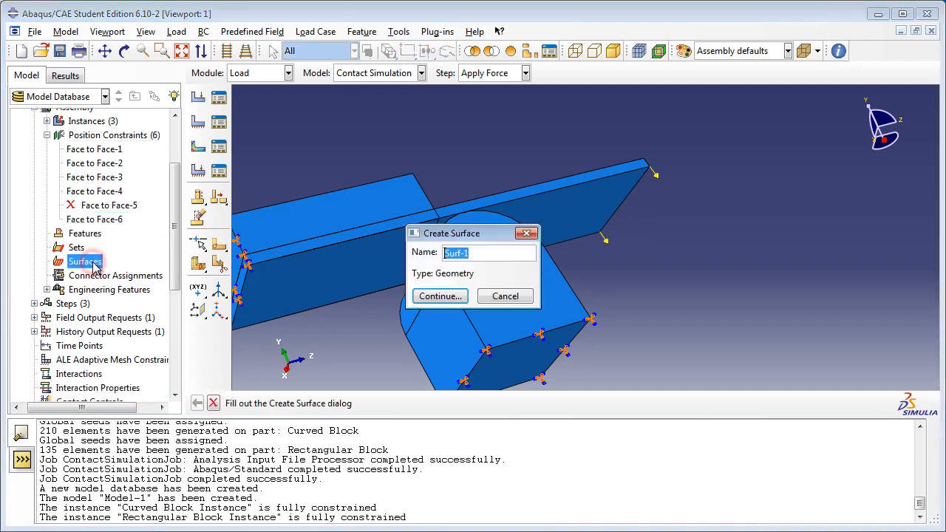
pyautogui.press('BackSpace')
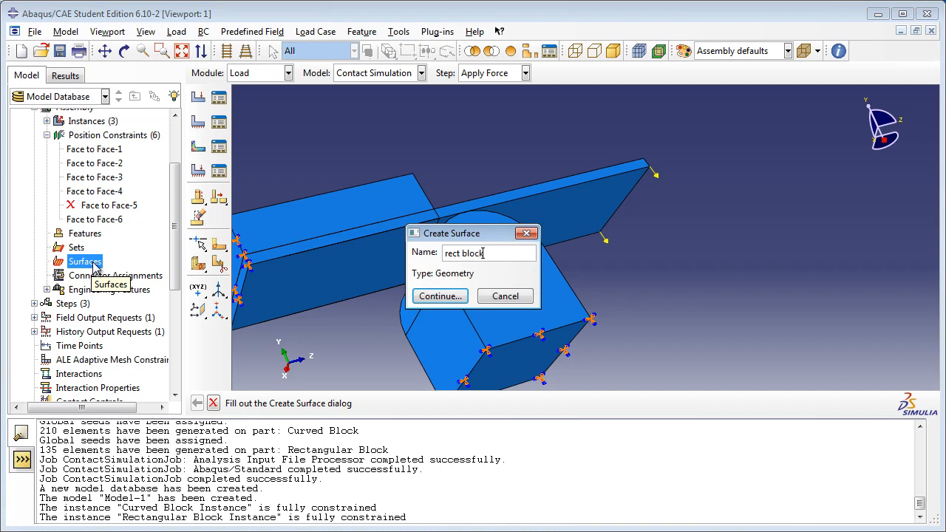
pyautogui.write('rect block bottom')
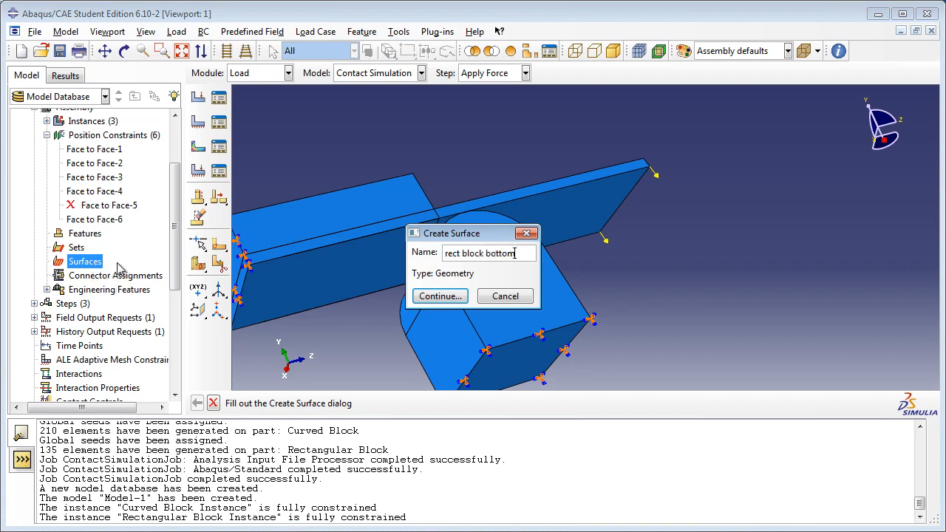
pyautogui.click(434, 295)
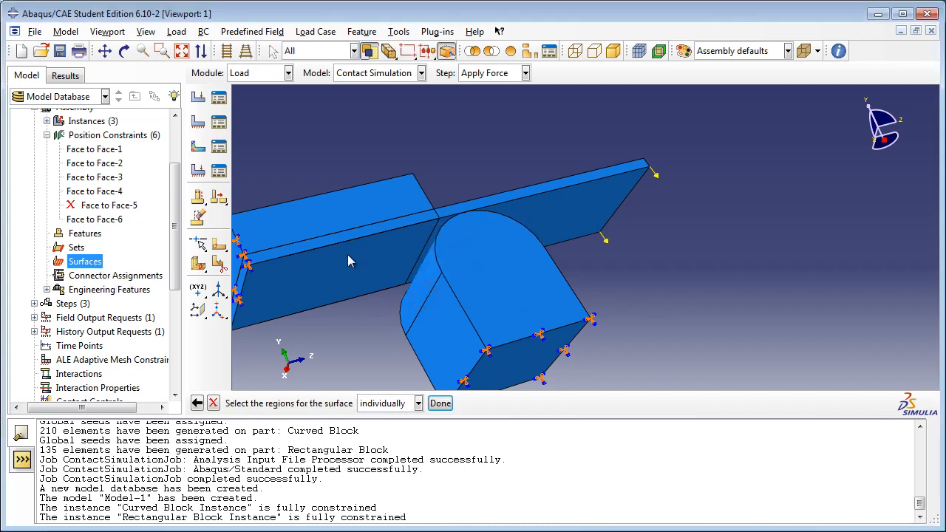
pyautogui.click(426, 253)
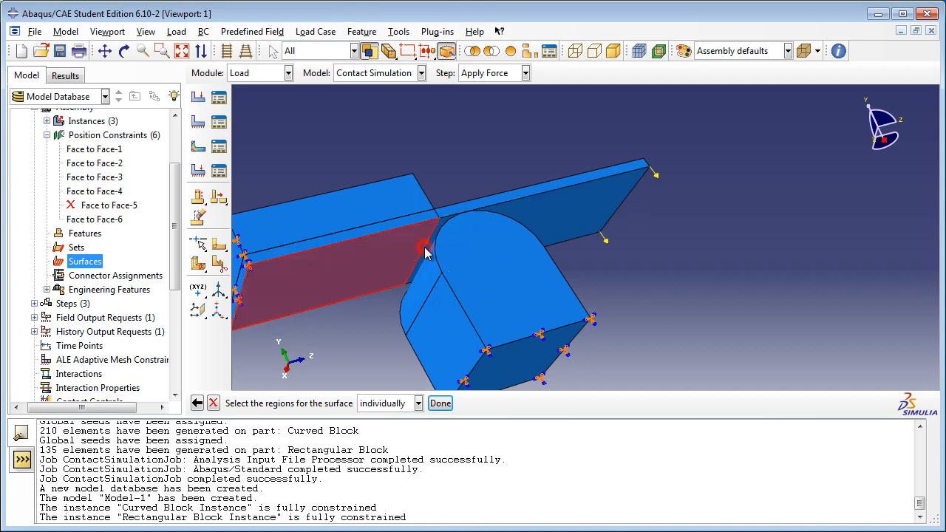
pyautogui.click(441, 403)
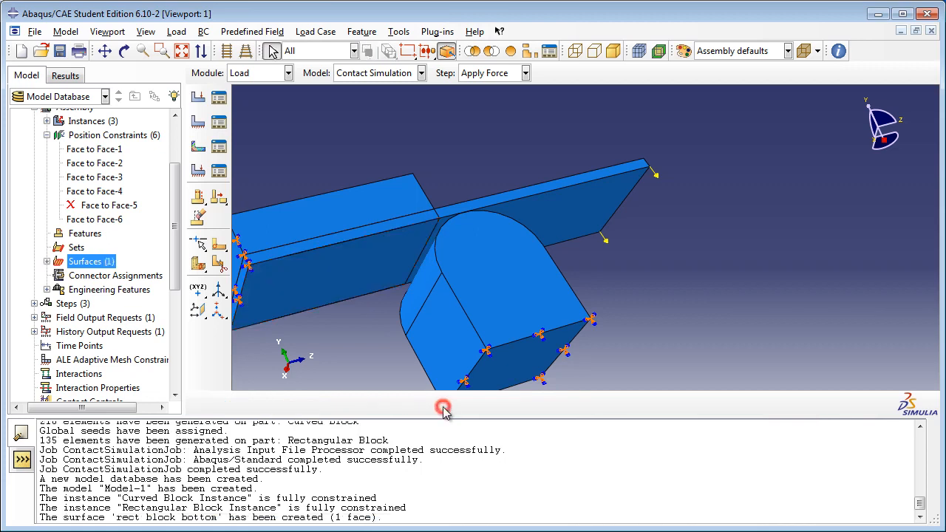
# Step: Resume the suppressed Face to Face-5 position constraint
pyautogui.moveTo(176, 287); pyautogui.dragTo(176, 273)
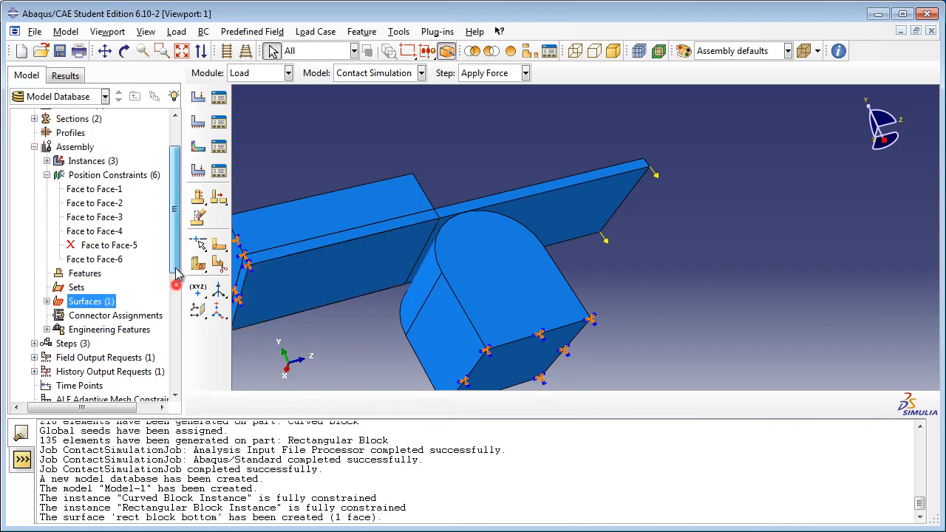
pyautogui.rightClick(123, 247)
pyautogui.click(192, 318)
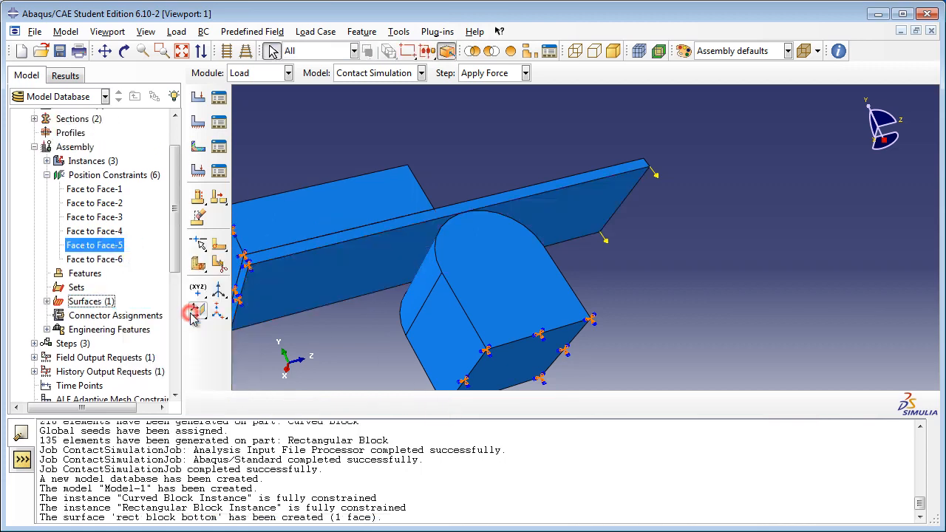
# Step: Create an assembly surface named "curved block top" on the rounded top face of the curved block
pyautogui.moveTo(176, 245); pyautogui.dragTo(176, 282)
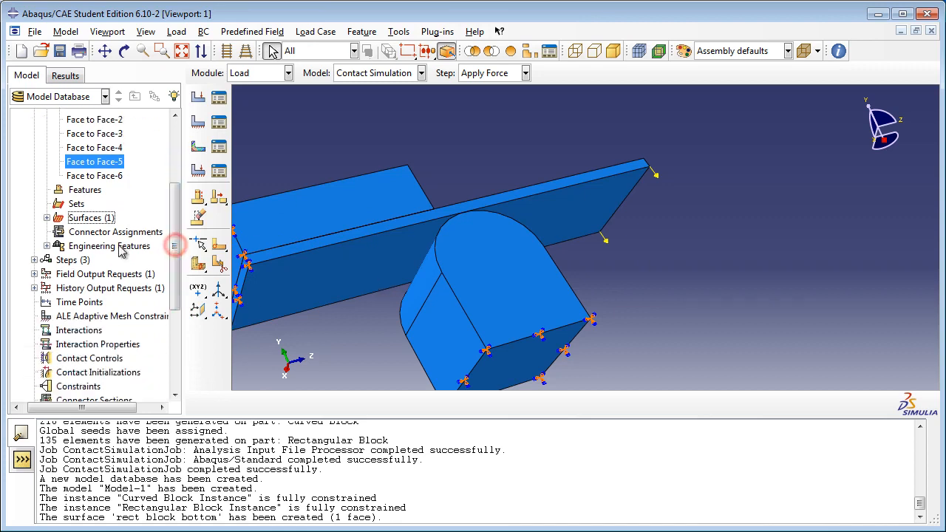
pyautogui.click(46, 218)
pyautogui.doubleClick(88, 218)
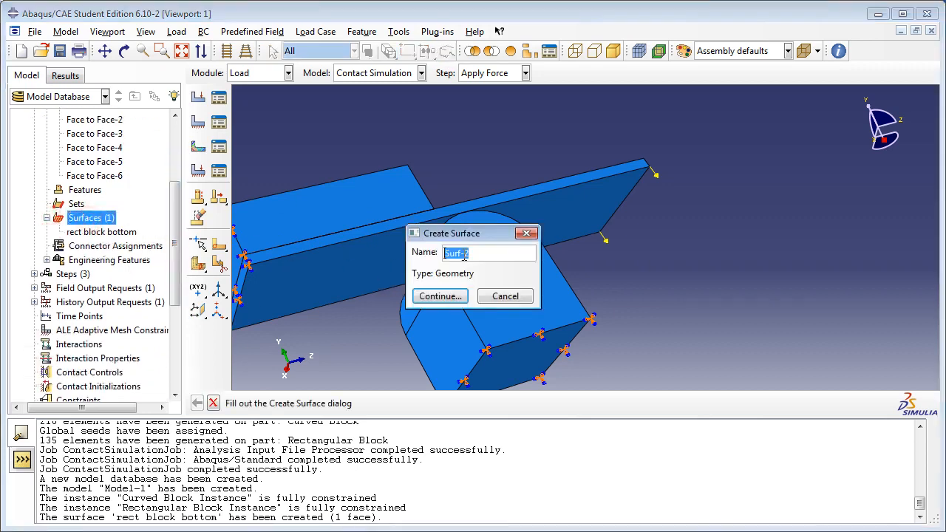
pyautogui.write('curved block top')
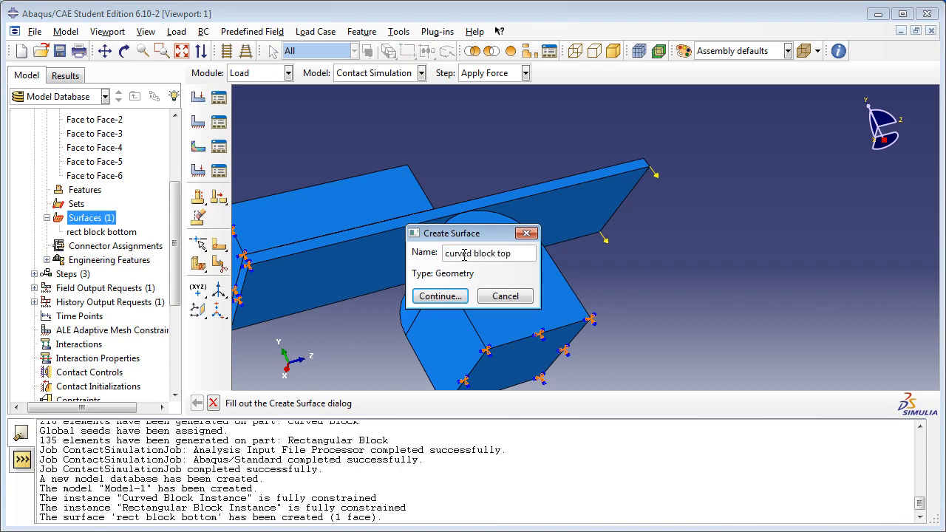
pyautogui.click(440, 295)
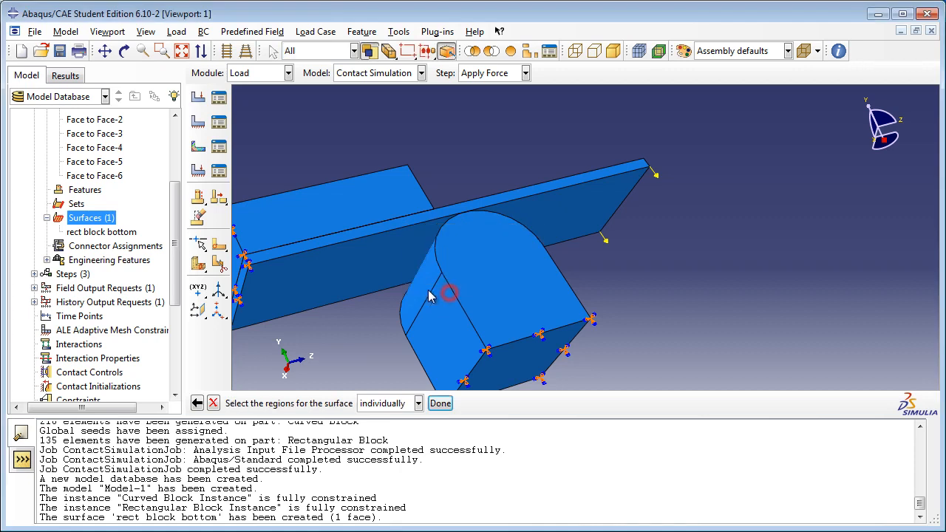
pyautogui.click(422, 292)
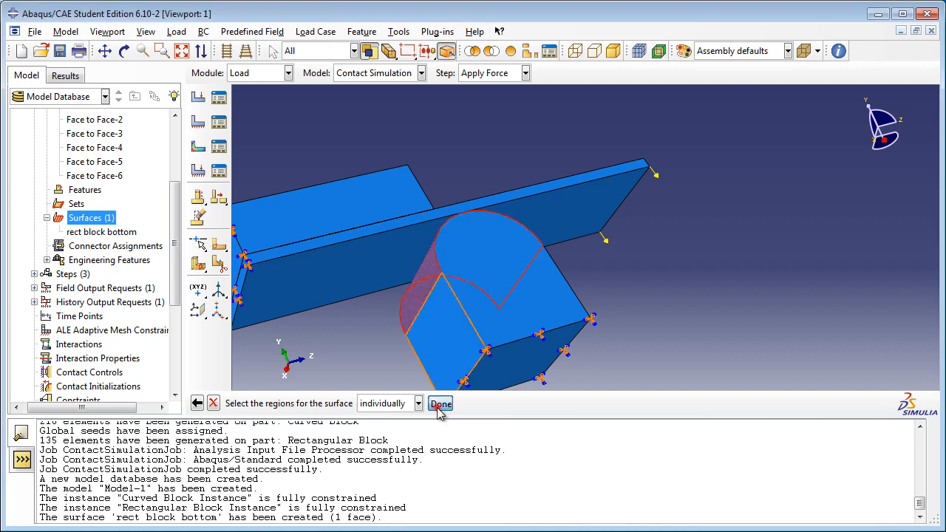
pyautogui.click(441, 403)
# Step: Create an assembly surface named "plank bottom" on the underside face of the plank
pyautogui.doubleClick(82, 218)
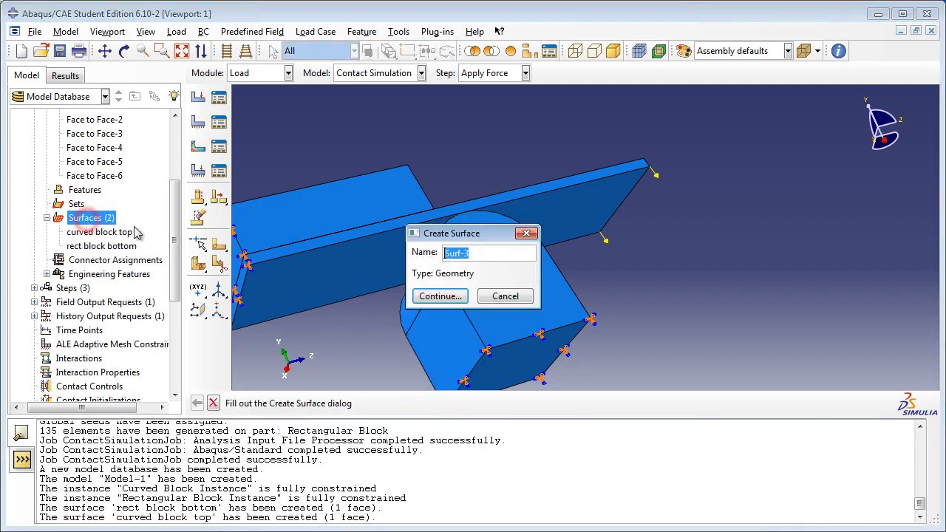
pyautogui.write('plank bottom')
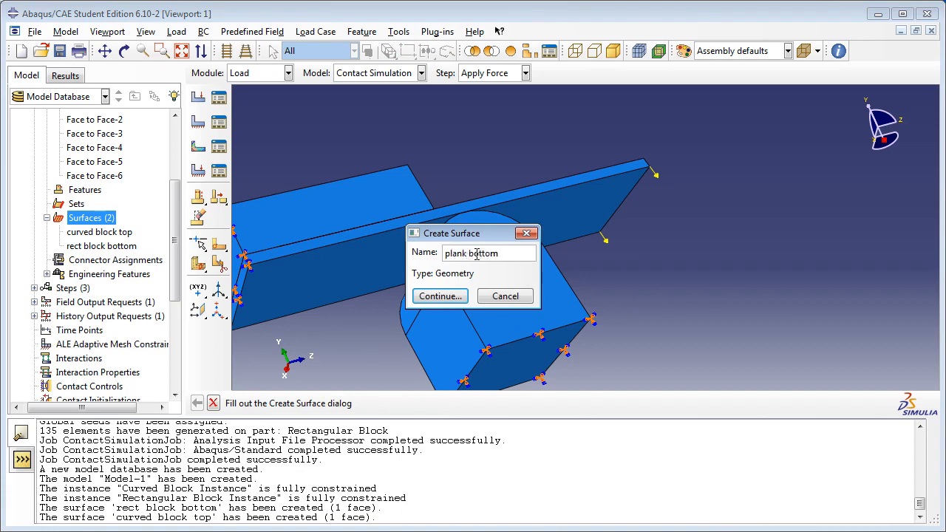
pyautogui.click(441, 296)
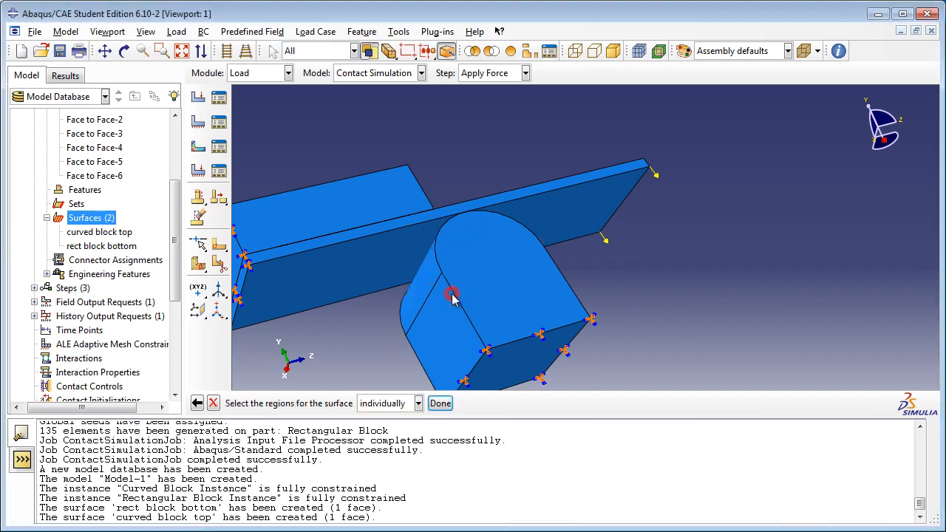
pyautogui.click(362, 271)
pyautogui.click(441, 403)
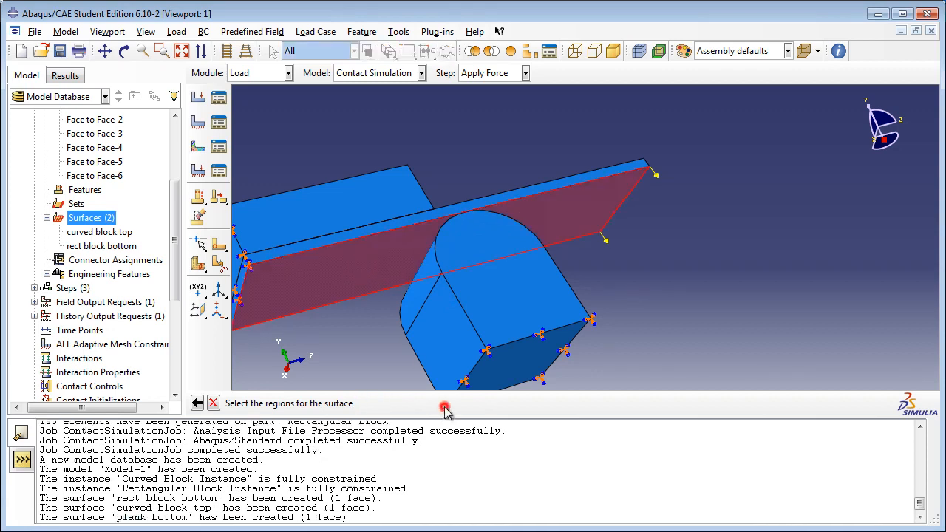
# Step: Create an assembly surface named "plank top" on the upper face of the plank
pyautogui.doubleClick(103, 220)
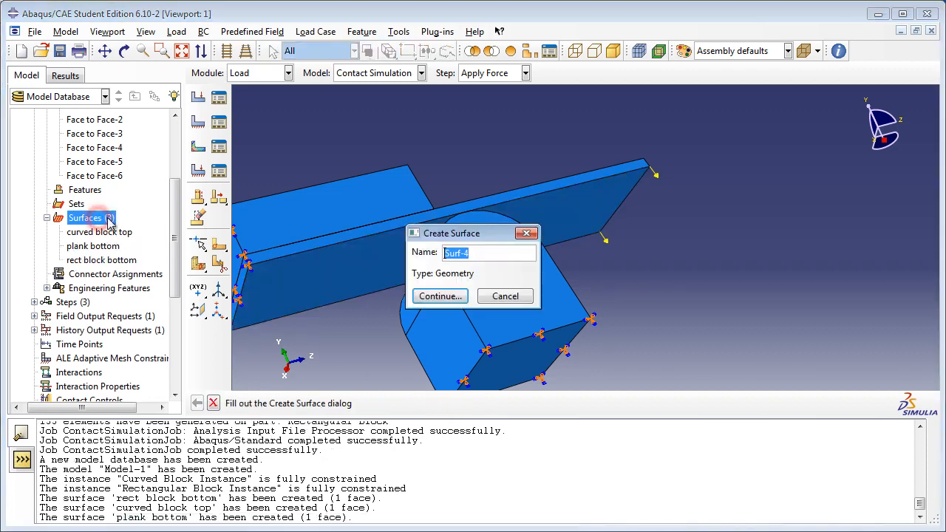
pyautogui.write('plank top')
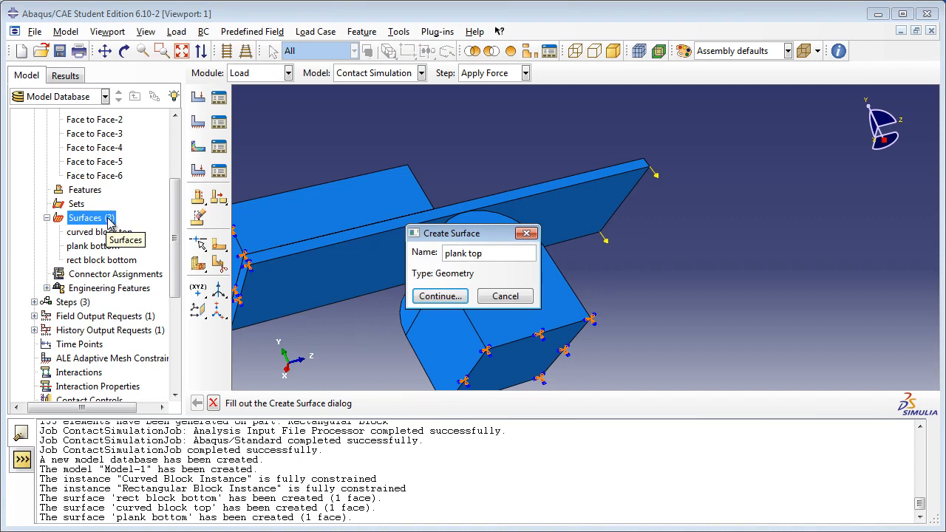
pyautogui.click(432, 296)
pyautogui.click(125, 50)
pyautogui.moveTo(543, 208); pyautogui.dragTo(593, 303)
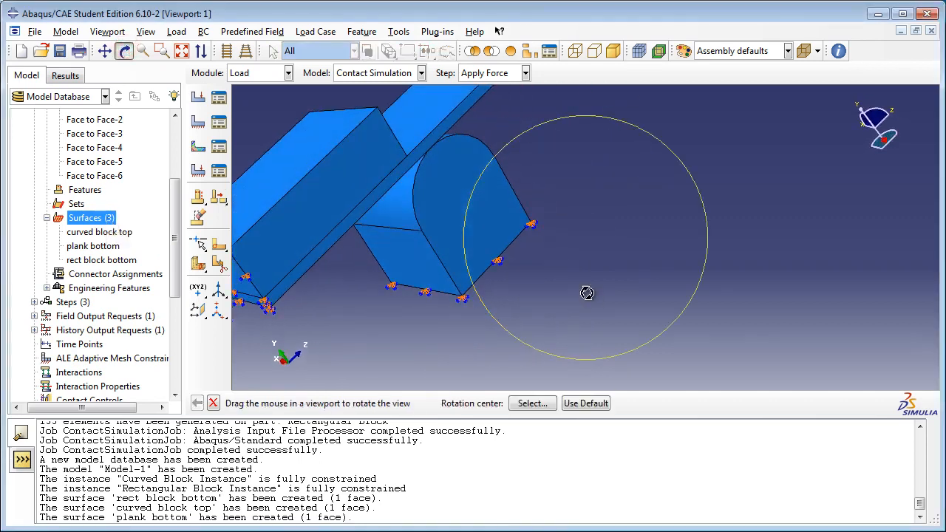
pyautogui.click(124, 50)
pyautogui.click(417, 120)
pyautogui.click(441, 403)
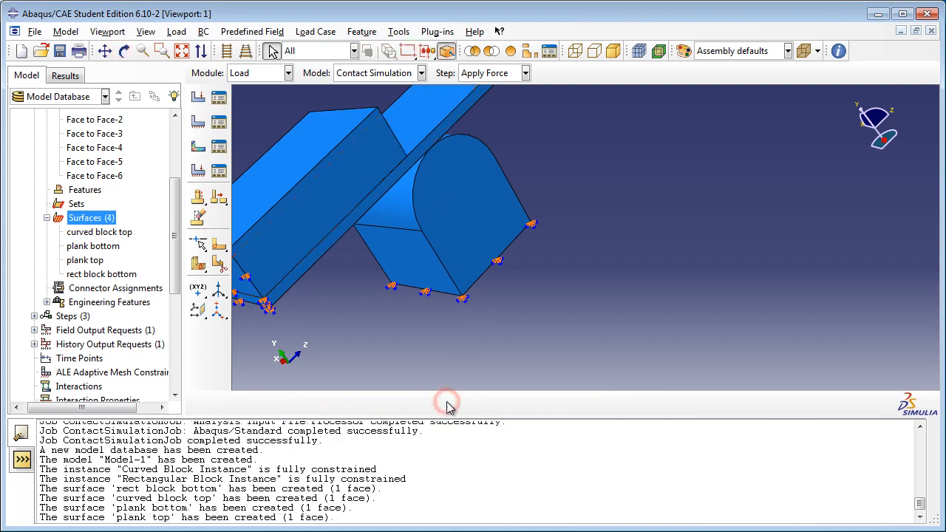
# Step: Start a new interaction property of type Contact named "Frictionless"
pyautogui.click(46, 217)
pyautogui.scroll(4, 47, 222)
pyautogui.click(46, 228)
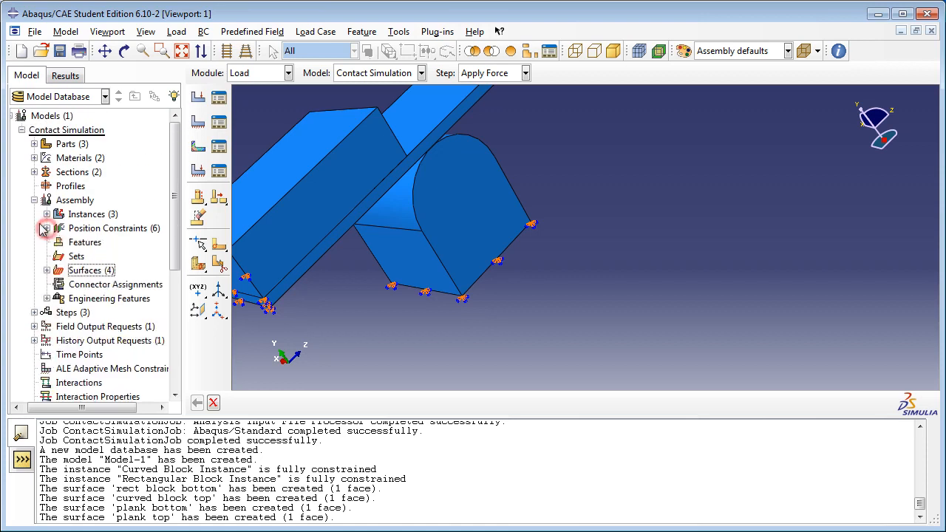
pyautogui.click(34, 200)
pyautogui.scroll(-3, 113, 252)
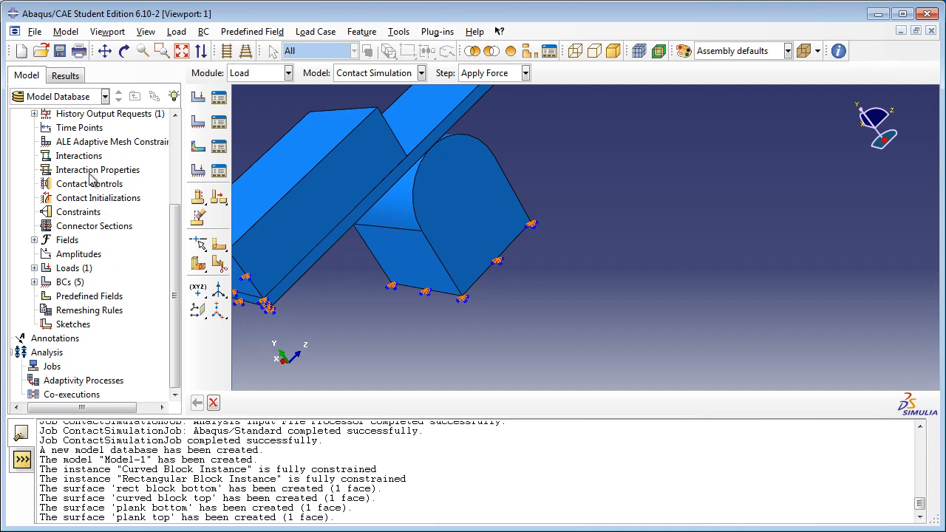
pyautogui.doubleClick(92, 171)
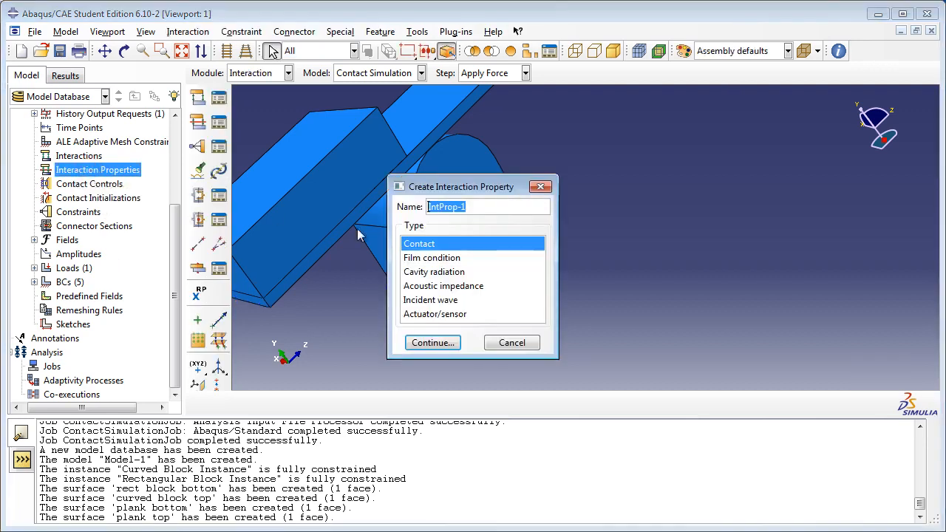
pyautogui.write('Frictionless')
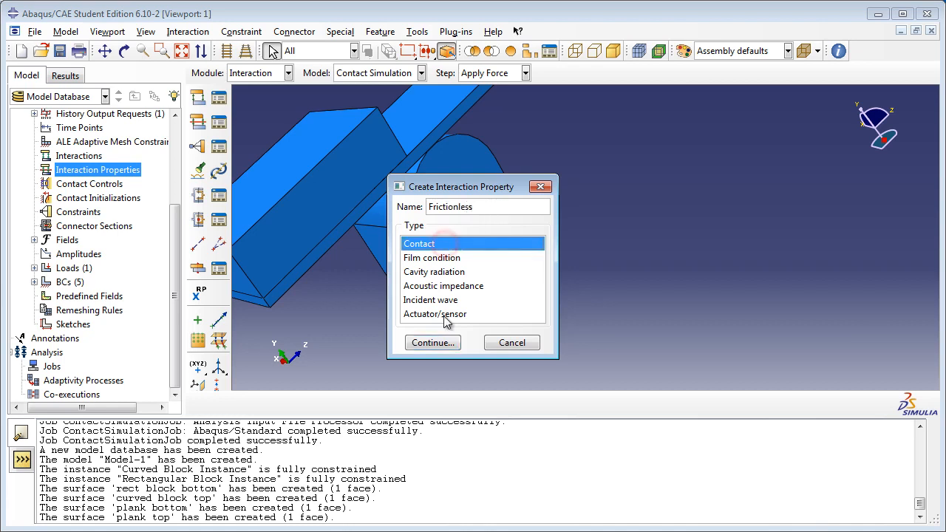
pyautogui.click(441, 343)
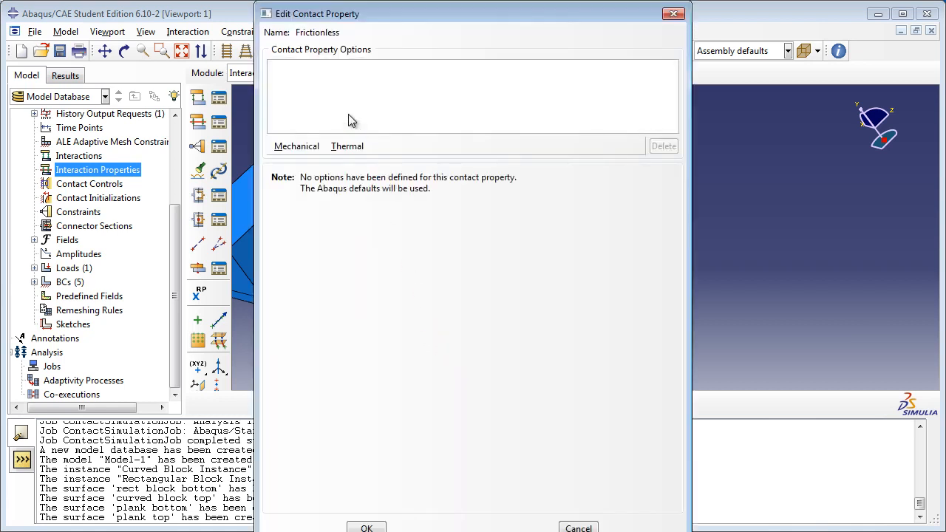
# Step: Add tangential behavior with the Frictionless friction formulation to the Frictionless contact property and accept it
pyautogui.click(305, 146)
pyautogui.click(310, 162)
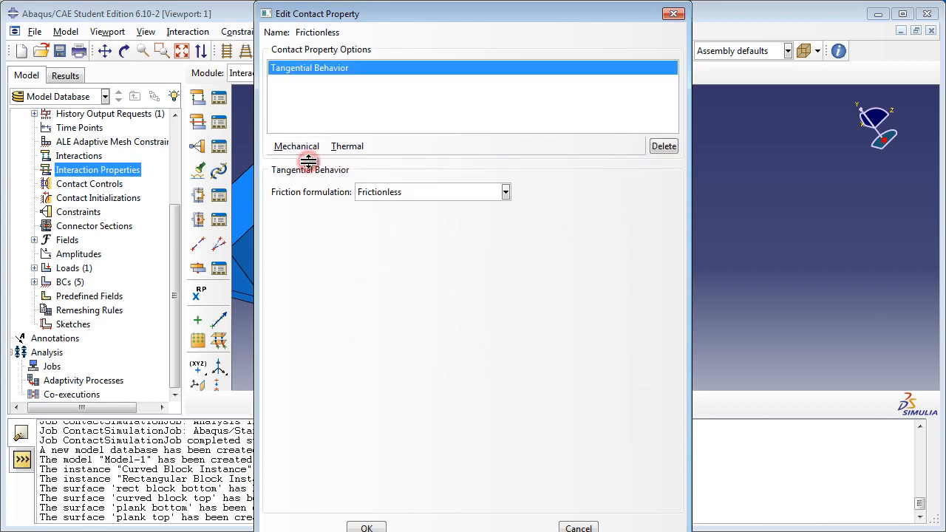
pyautogui.click(415, 194)
pyautogui.click(390, 210)
pyautogui.click(368, 528)
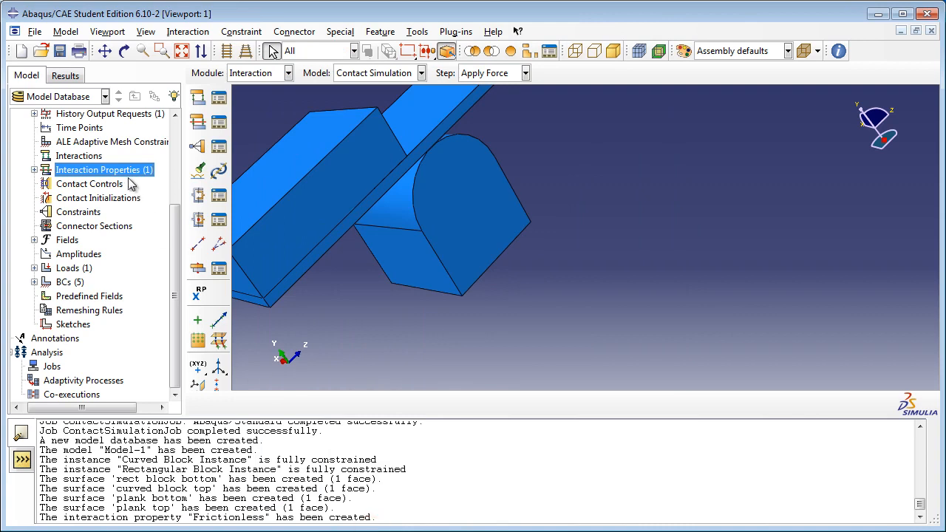
# Step: Start a second Contact interaction property named "Frictional" and add tangential behavior to it
pyautogui.doubleClick(128, 173)
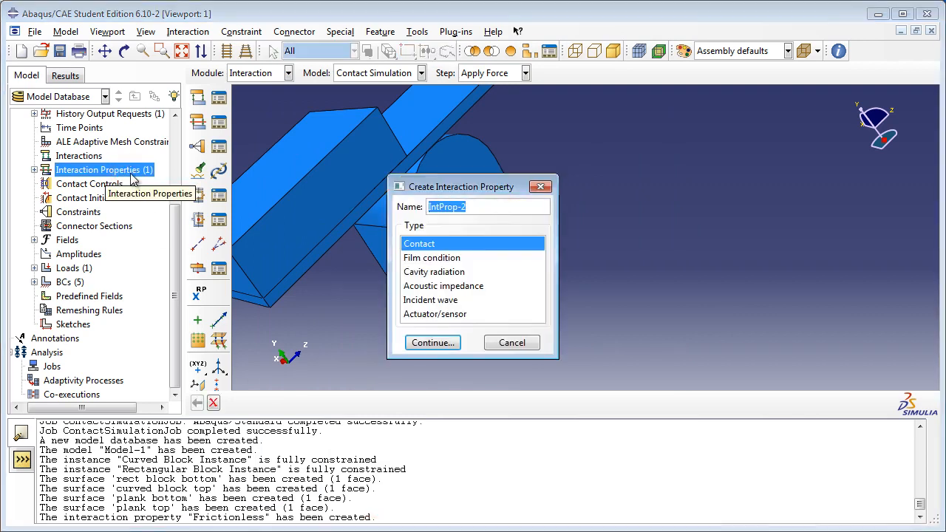
pyautogui.write('Frictional')
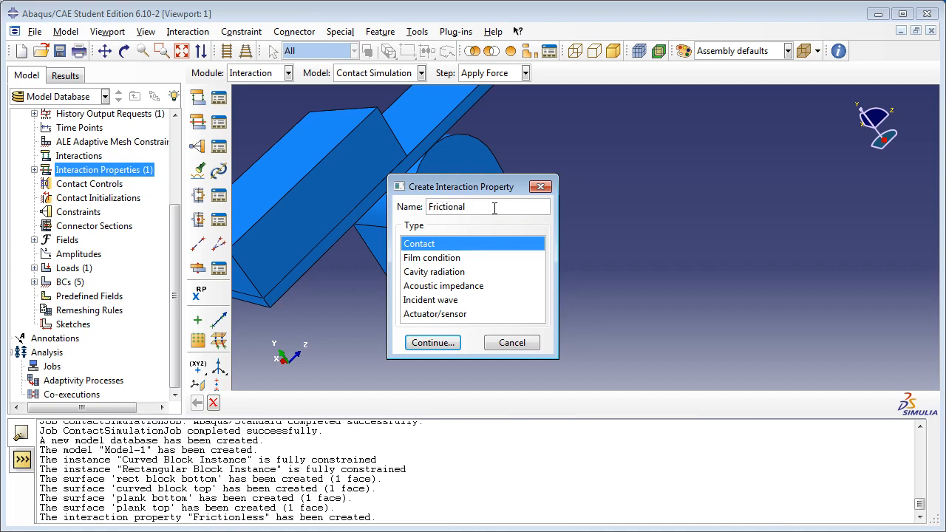
pyautogui.click(438, 343)
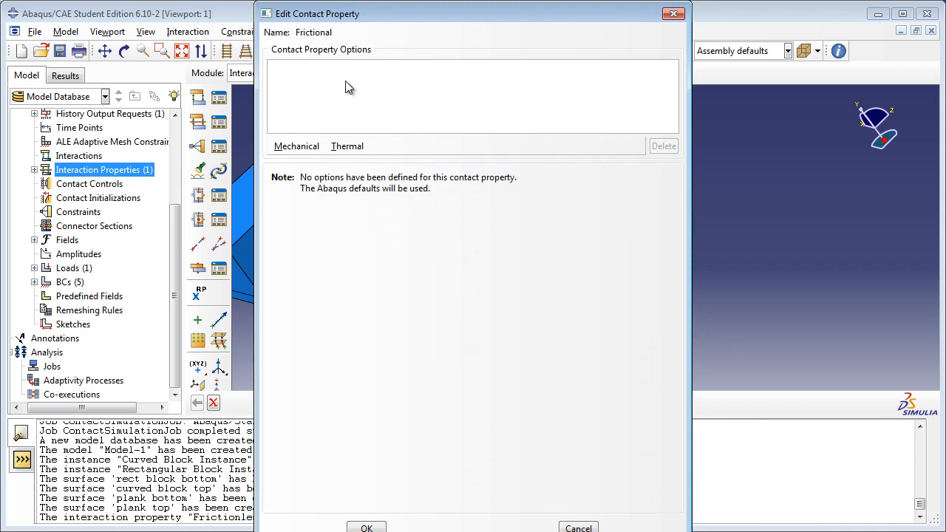
pyautogui.click(298, 147)
pyautogui.click(311, 162)
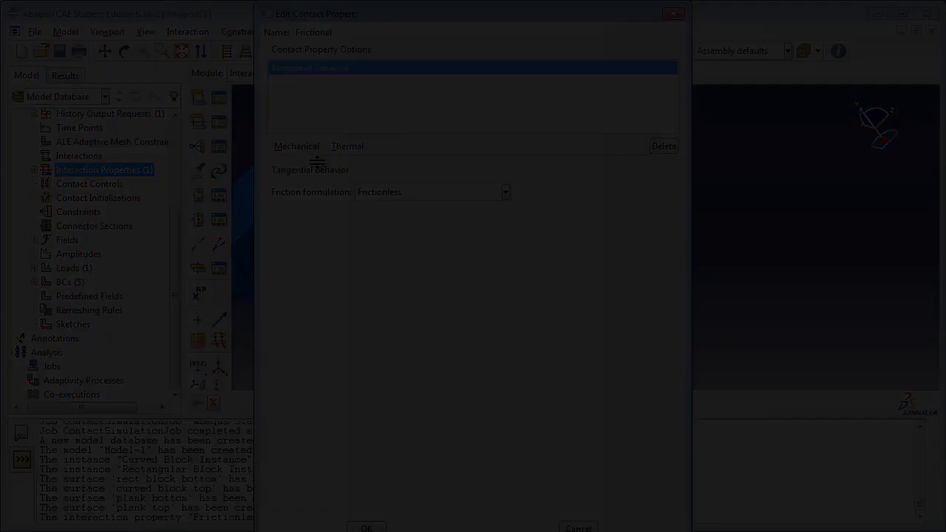
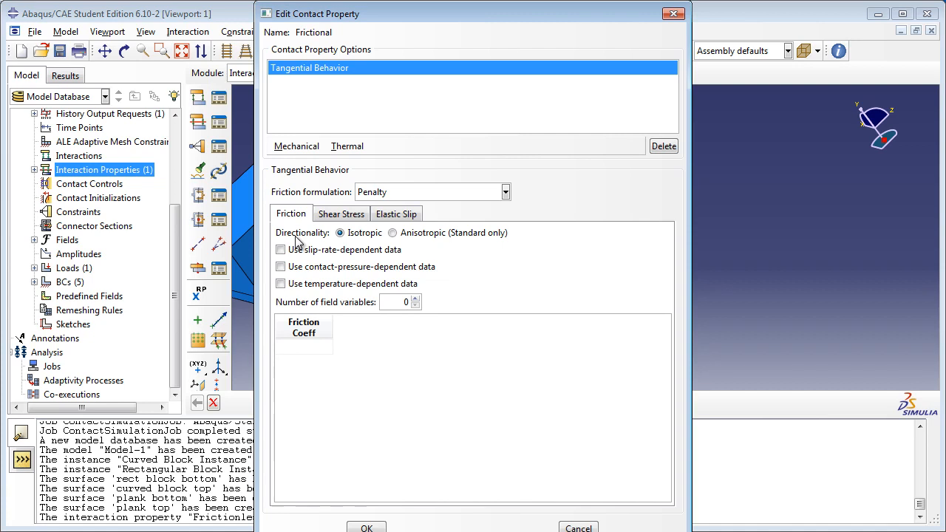
# Step: Set the friction coefficient to 0.1, check the shear stress and elastic slip settings, and accept the Frictional contact property
pyautogui.click(306, 347)
pyautogui.write('0.1')
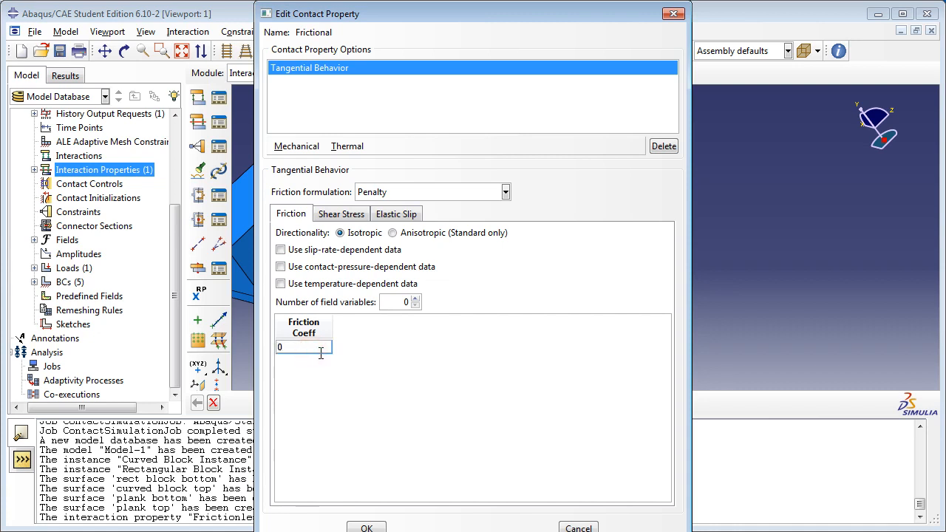
pyautogui.click(359, 362)
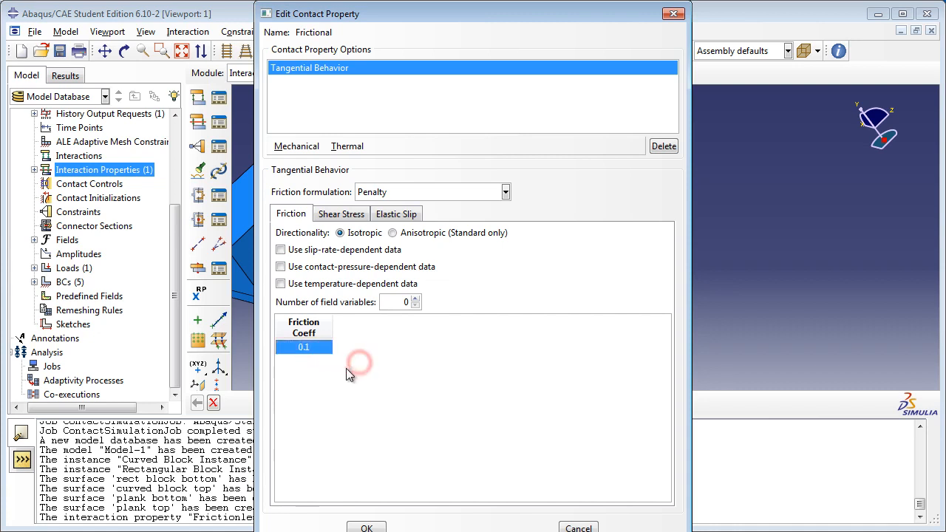
pyautogui.click(345, 214)
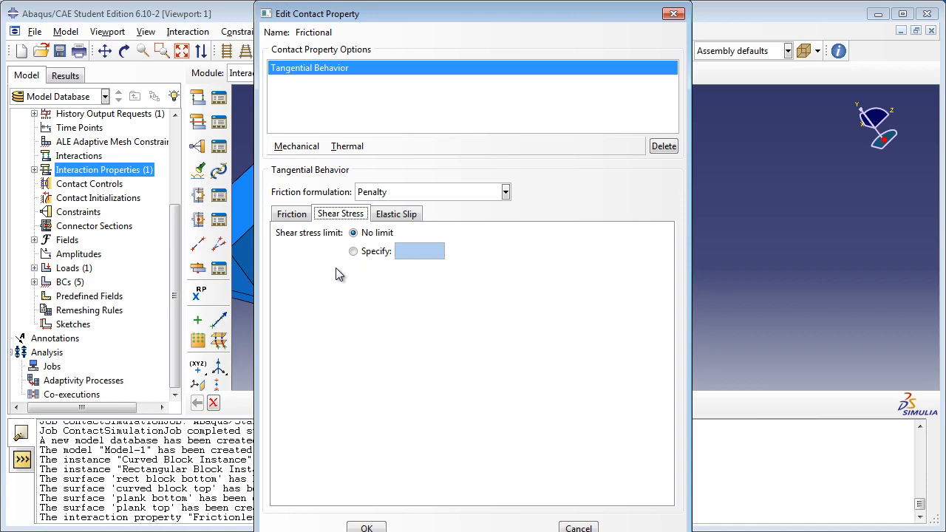
pyautogui.click(391, 214)
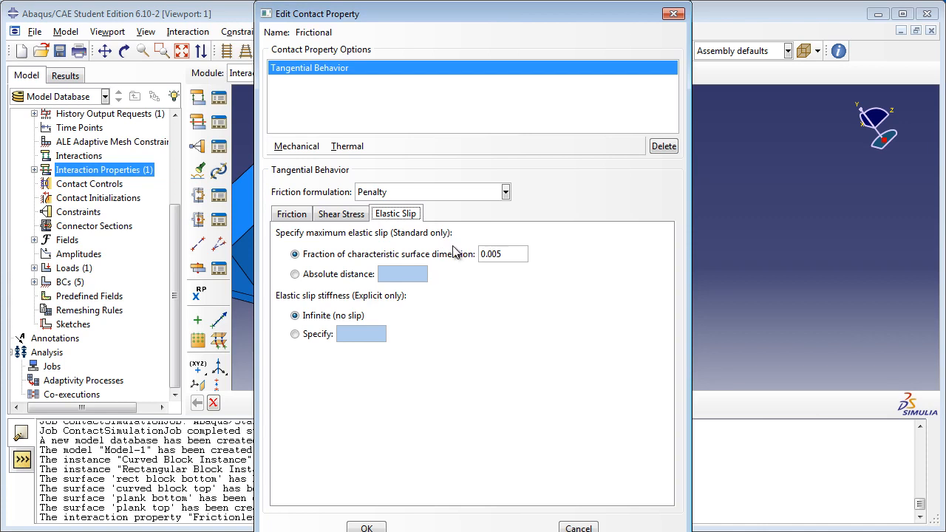
pyautogui.click(293, 216)
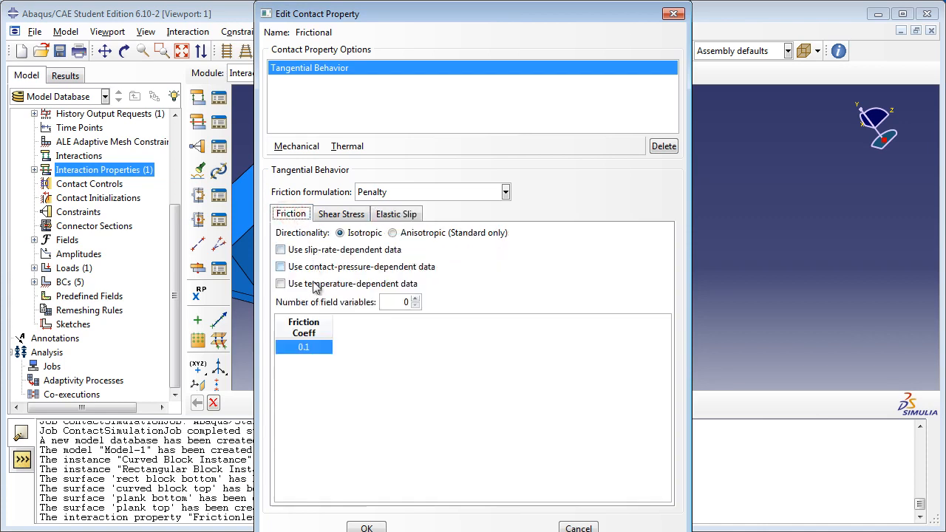
pyautogui.click(366, 528)
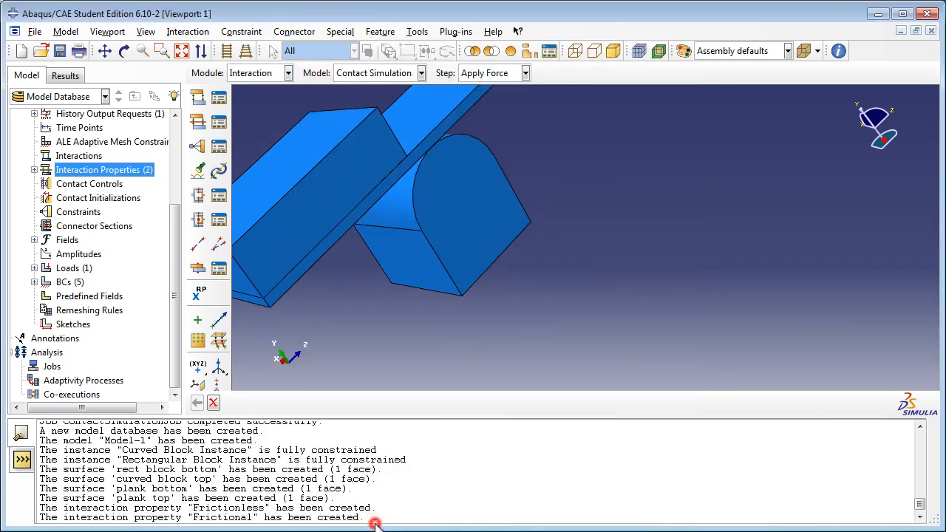
# Step: Start a Surface-to-surface contact (Standard) interaction named "Curved Plank Interaction" in the Make Contact step
pyautogui.doubleClick(88, 157)
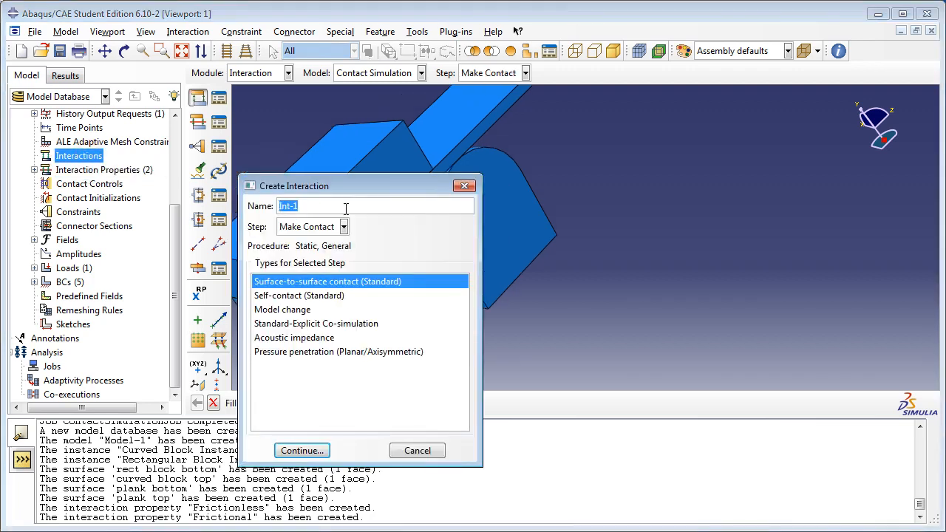
pyautogui.write('Curved Plank Inte')
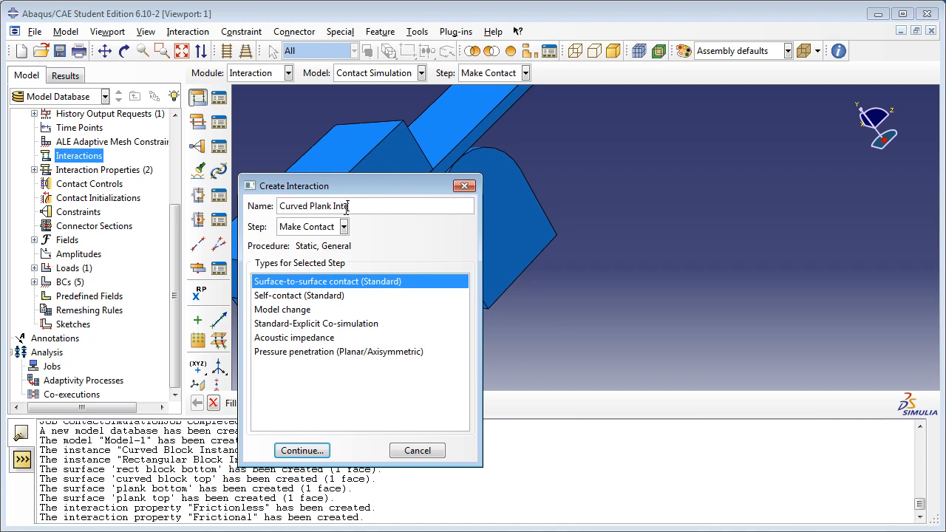
pyautogui.write('raction')
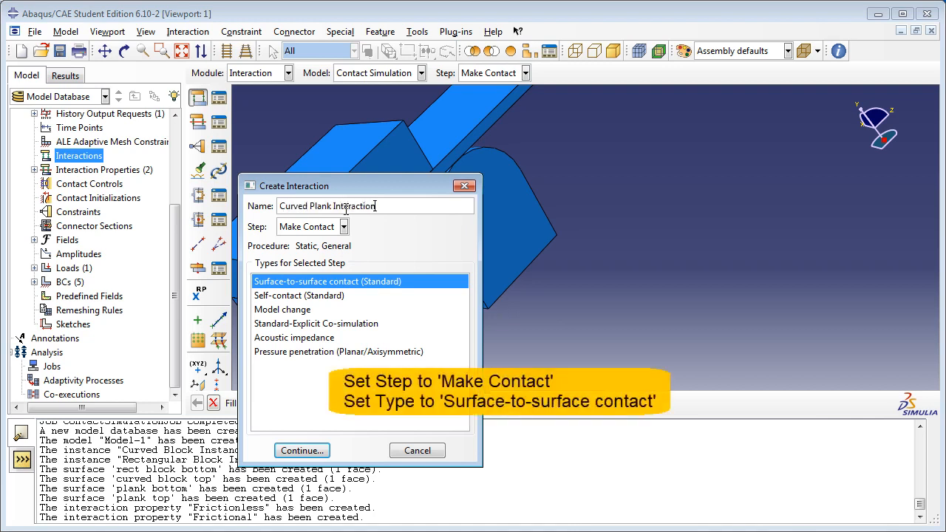
pyautogui.click(323, 231)
pyautogui.click(316, 257)
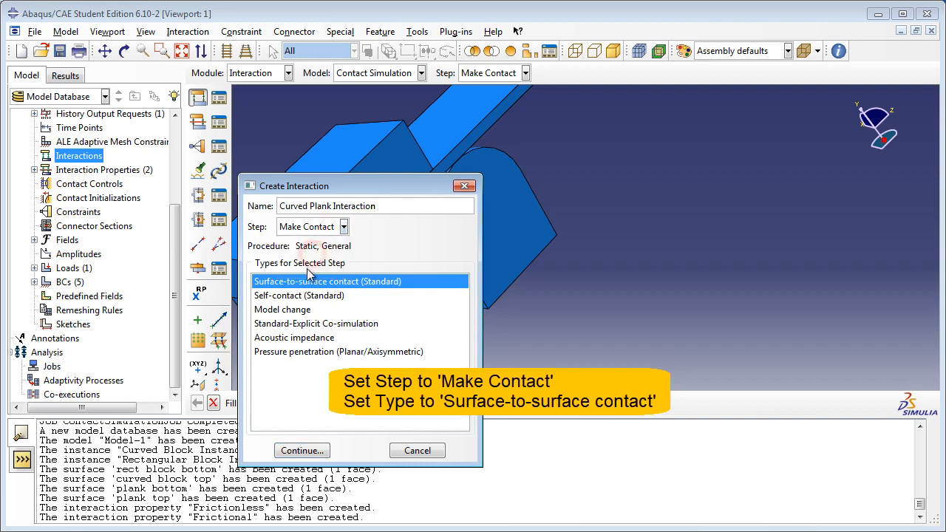
pyautogui.click(301, 451)
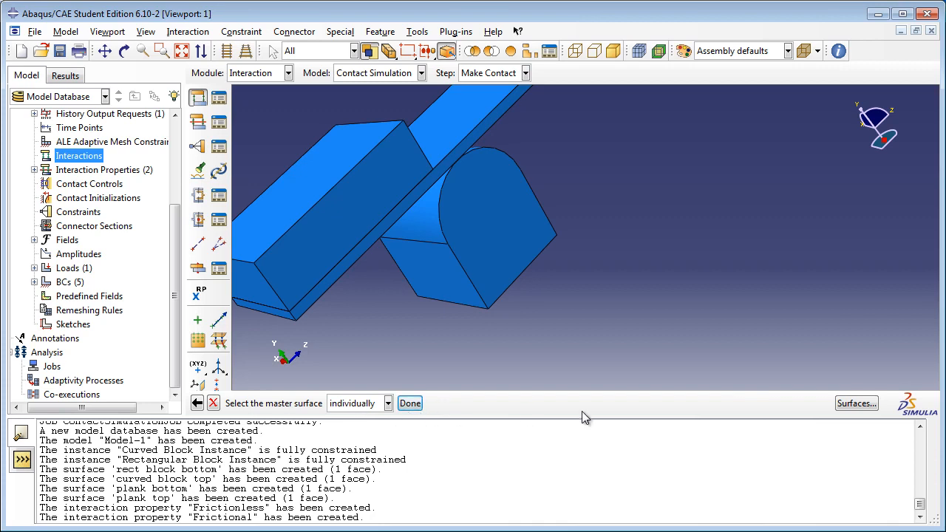
# Step: Choose the existing surface "curved block top" as the master surface, with selections highlighted in the viewport
pyautogui.click(842, 405)
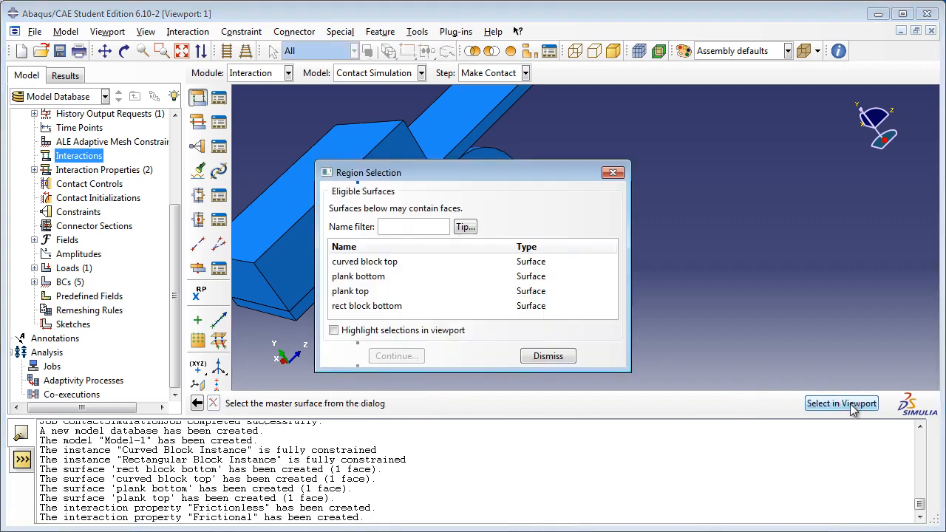
pyautogui.click(398, 261)
pyautogui.moveTo(425, 182); pyautogui.dragTo(722, 156)
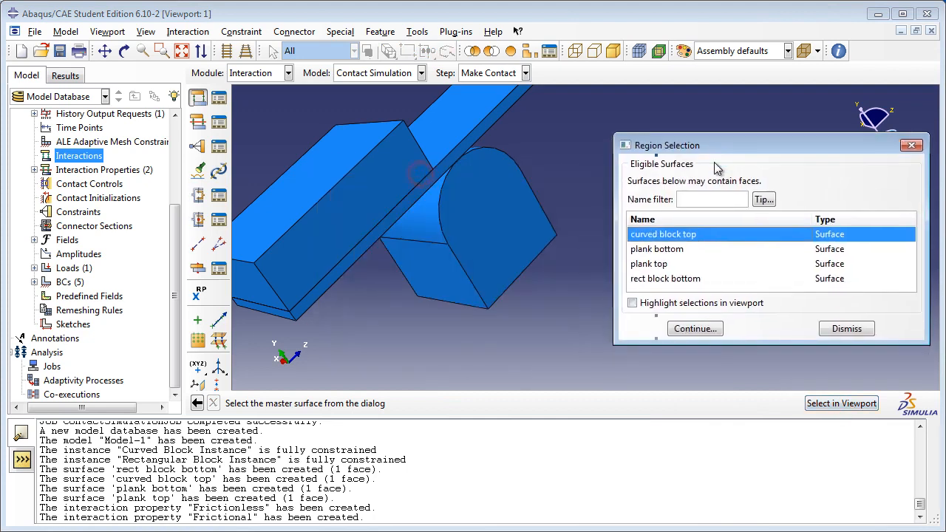
pyautogui.click(633, 302)
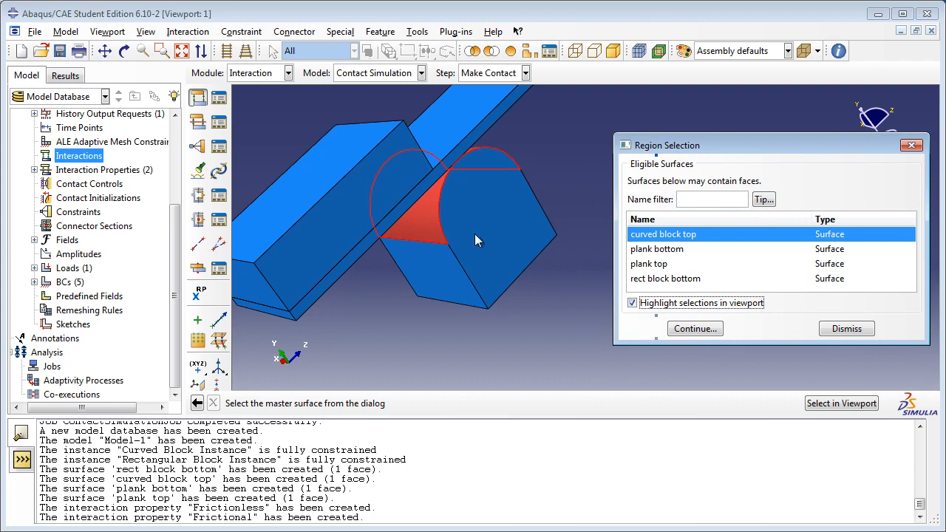
pyautogui.click(695, 329)
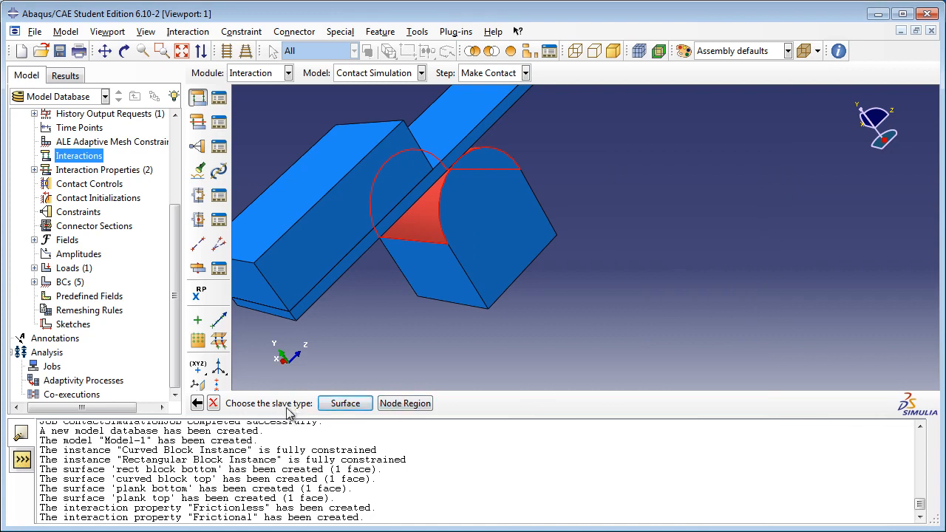
# Step: Assign the surface "plank bottom" as the slave surface and keep the Surface to surface discretization method
pyautogui.click(345, 404)
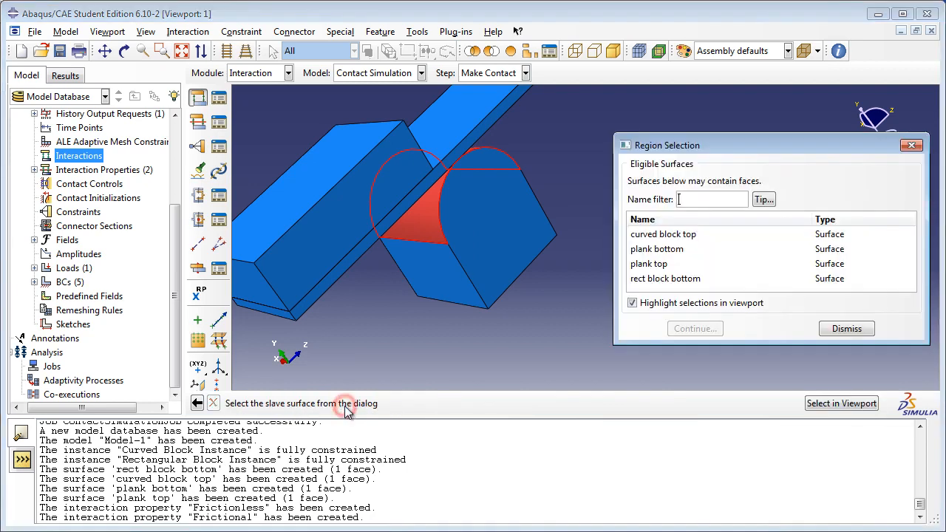
pyautogui.click(677, 250)
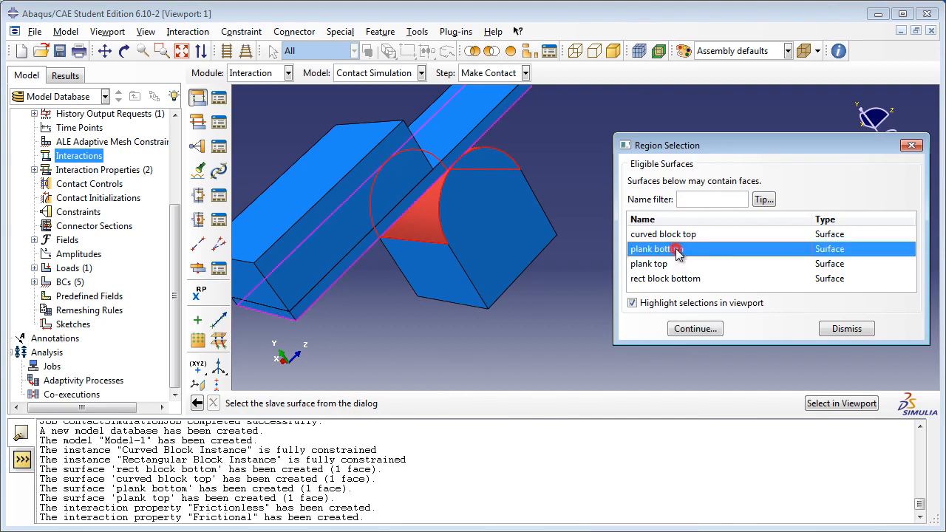
pyautogui.click(709, 331)
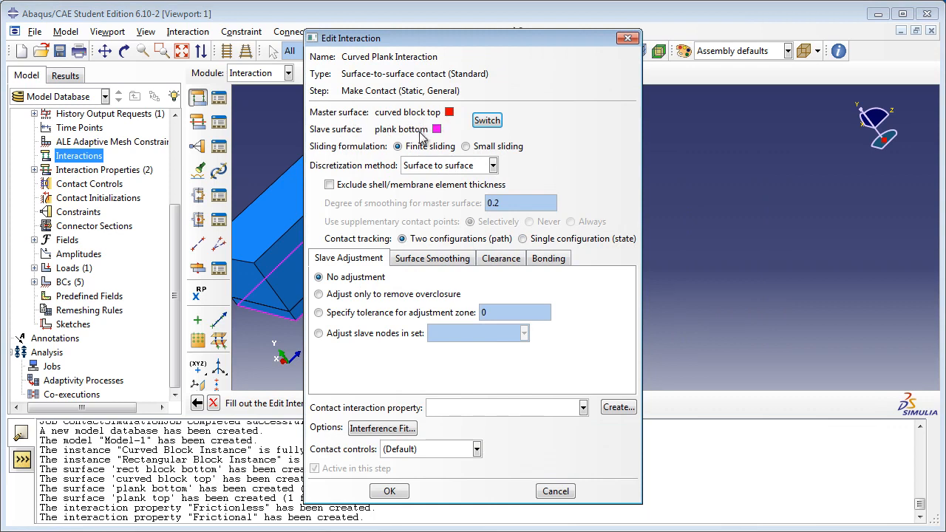
pyautogui.click(492, 166)
pyautogui.click(495, 168)
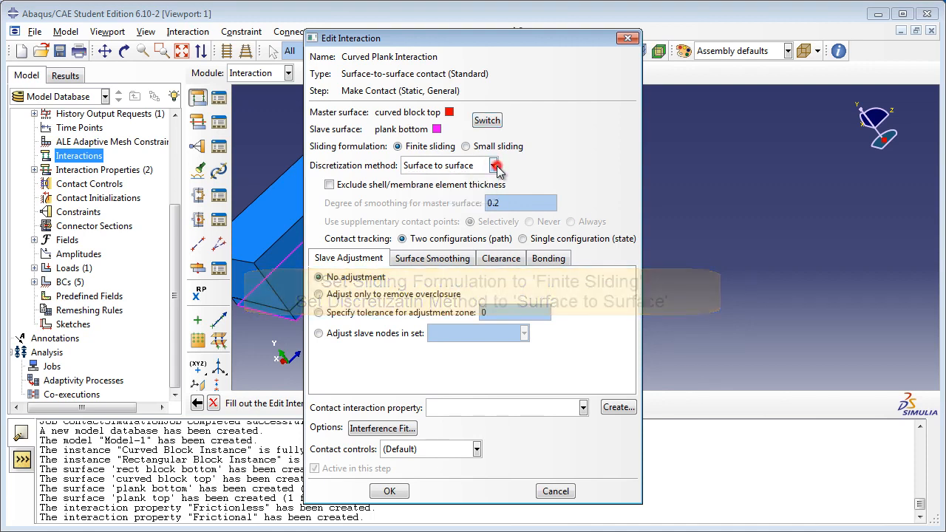
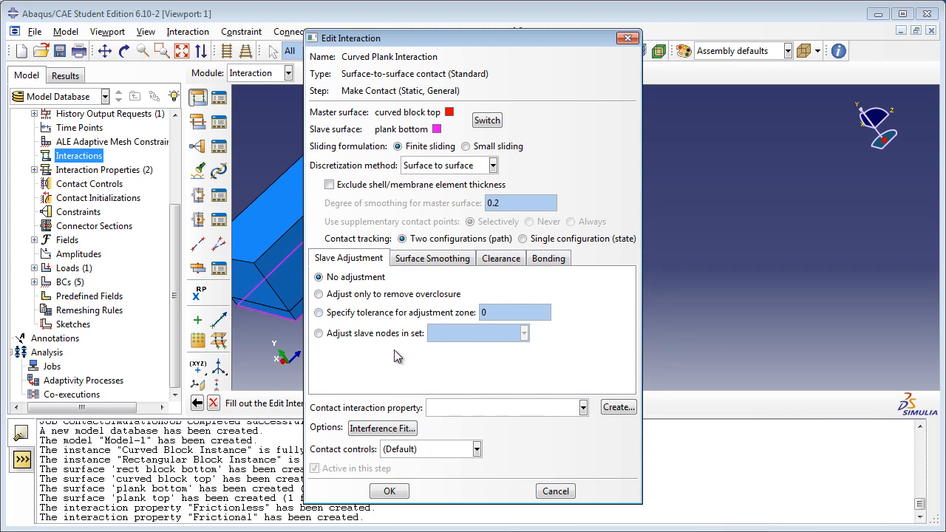
# Step: Check the smoothing, clearance and bonding options, assign the Frictionless property with default contact controls, and accept the Curved Plank Interaction
pyautogui.click(434, 260)
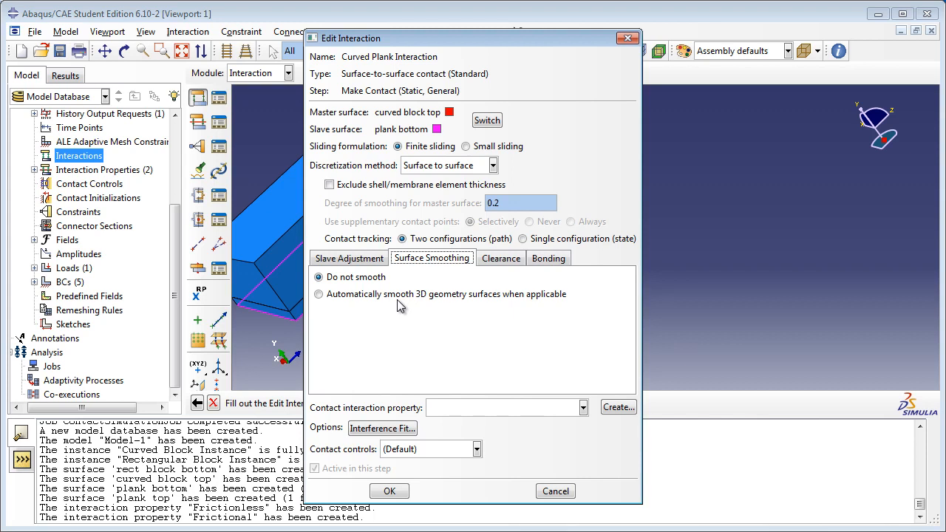
pyautogui.click(507, 258)
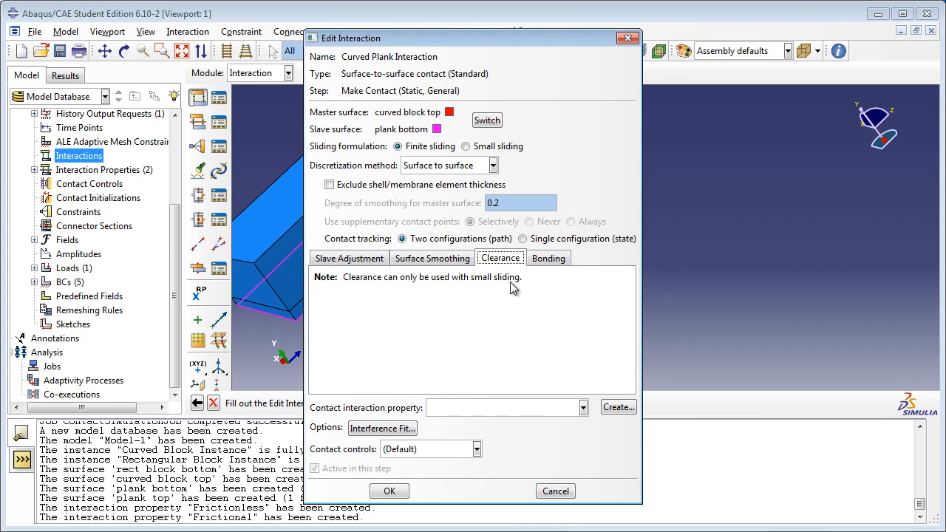
pyautogui.click(550, 259)
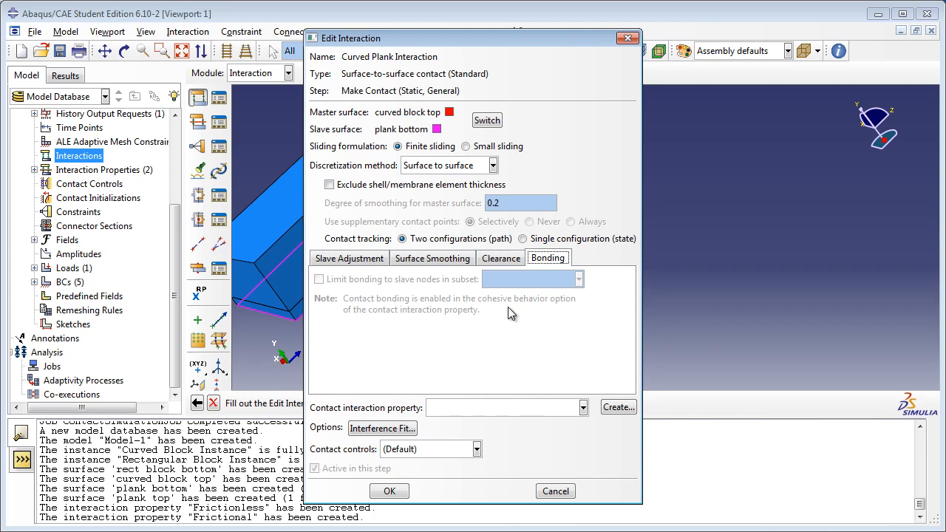
pyautogui.click(349, 259)
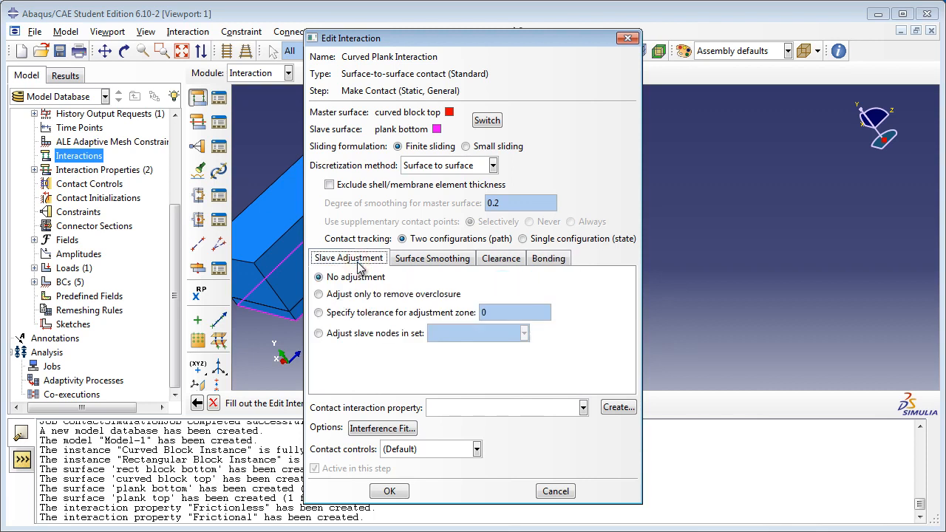
pyautogui.click(539, 408)
pyautogui.click(474, 440)
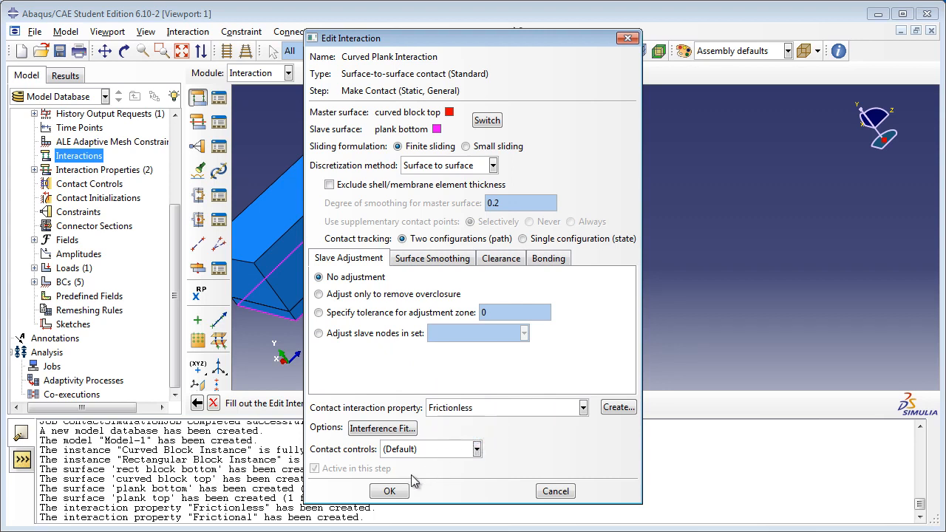
pyautogui.click(405, 451)
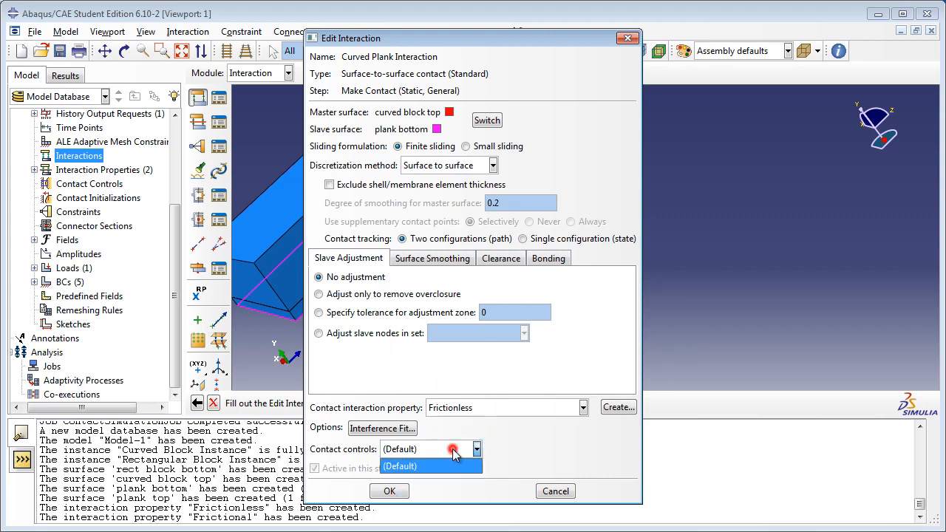
pyautogui.click(501, 451)
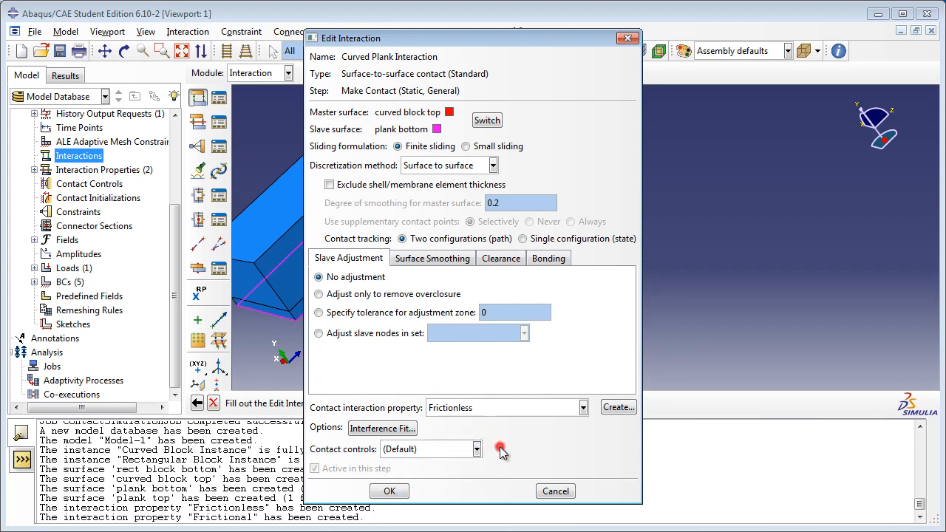
pyautogui.click(391, 493)
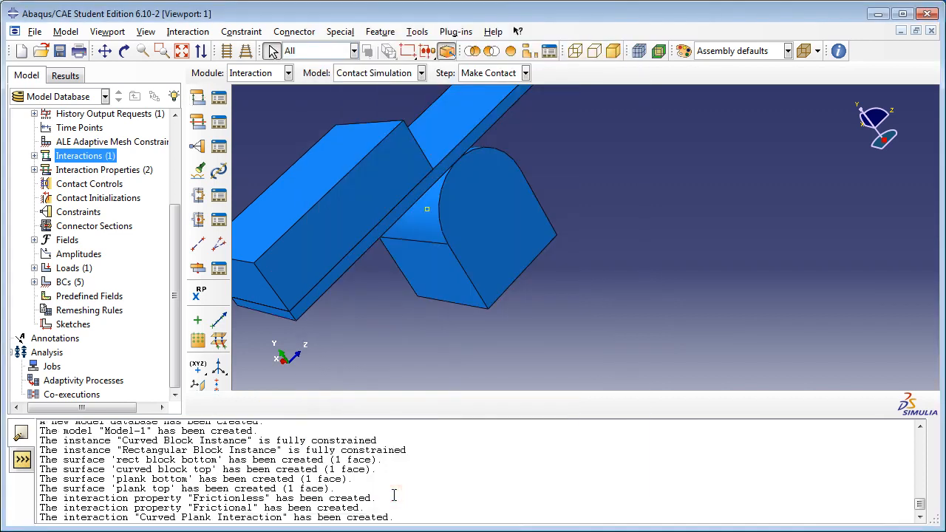
# Step: Start a Surface-to-surface contact (Standard) interaction named "Rectangular Plank Interaction" in the Make Contact step
pyautogui.doubleClick(104, 156)
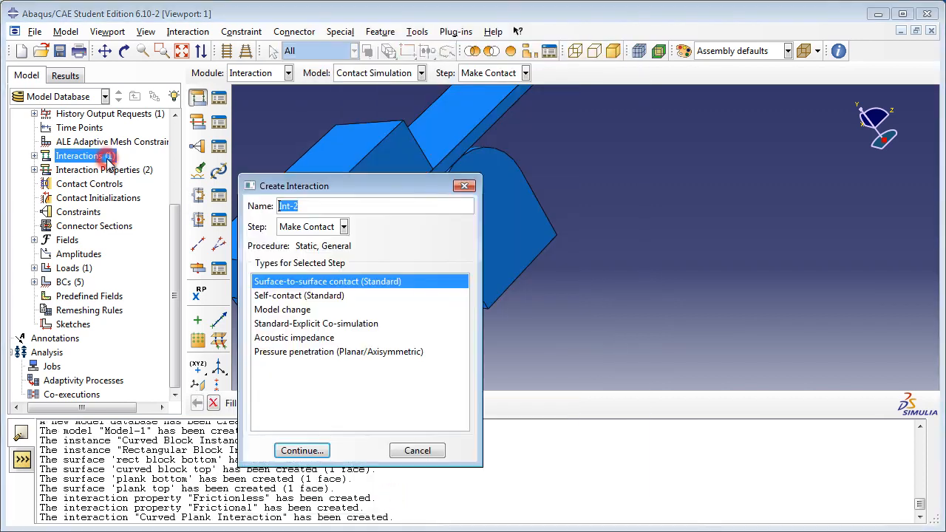
pyautogui.write('Rectangular Plank Interaction')
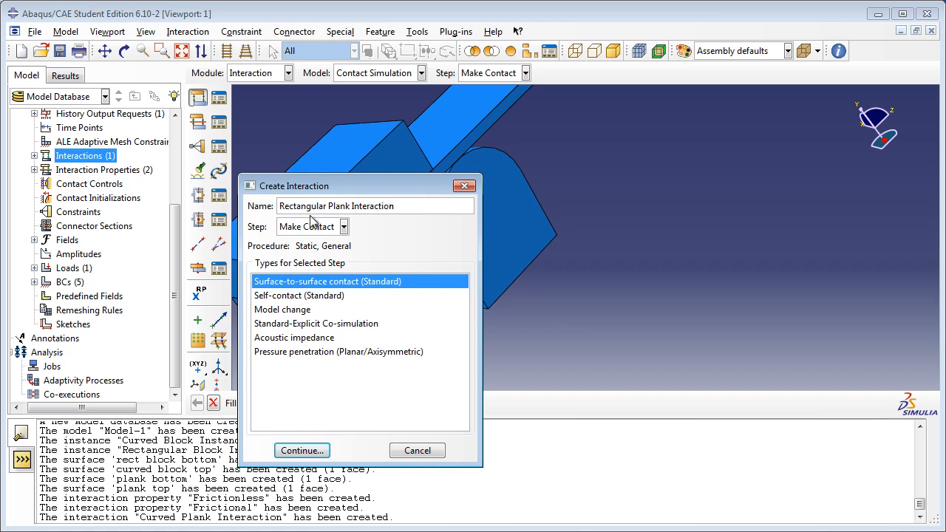
pyautogui.click(312, 227)
pyautogui.click(310, 256)
pyautogui.click(299, 452)
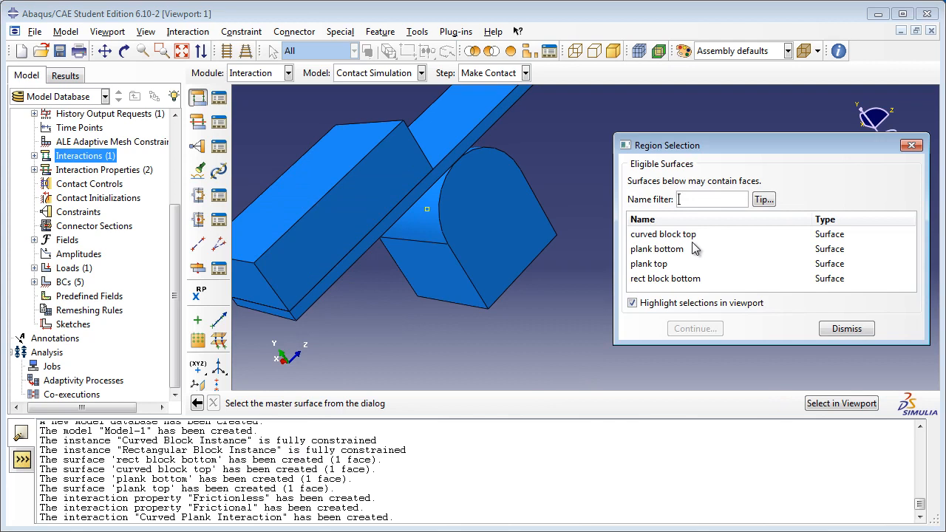
# Step: Choose the existing surface "rect block bottom" as the master surface and "plank top" as the slave surface
pyautogui.click(680, 278)
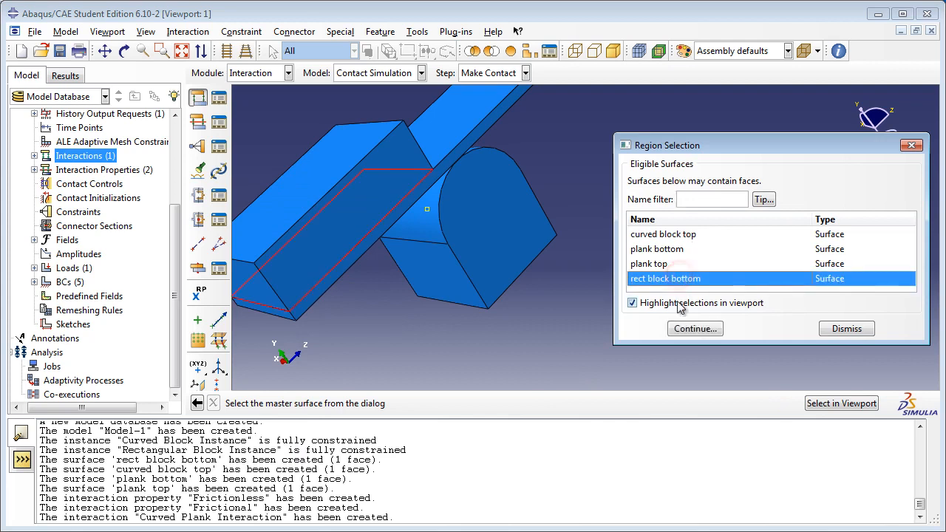
pyautogui.click(694, 329)
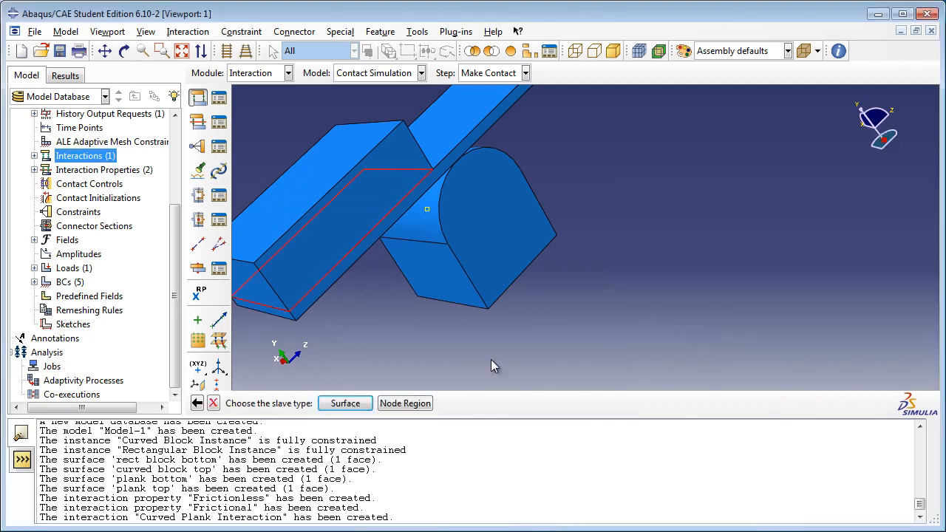
pyautogui.click(333, 403)
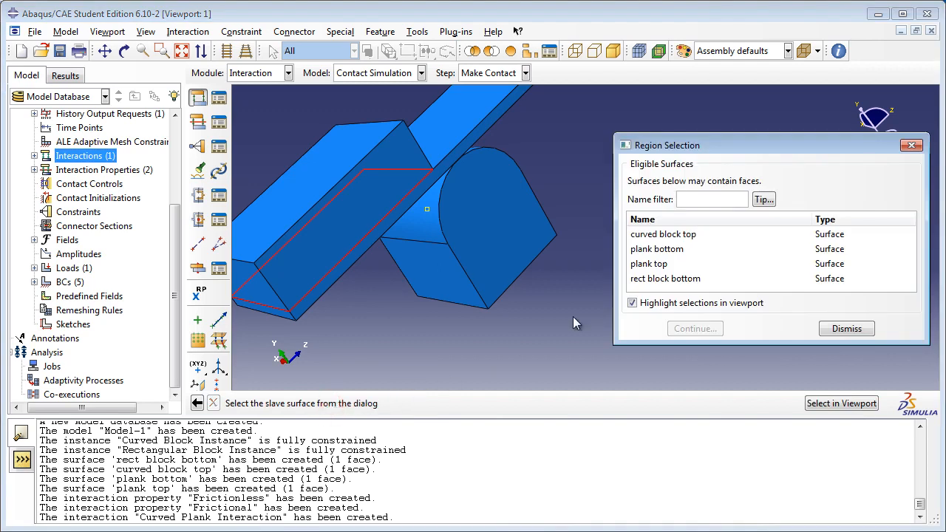
pyautogui.click(665, 266)
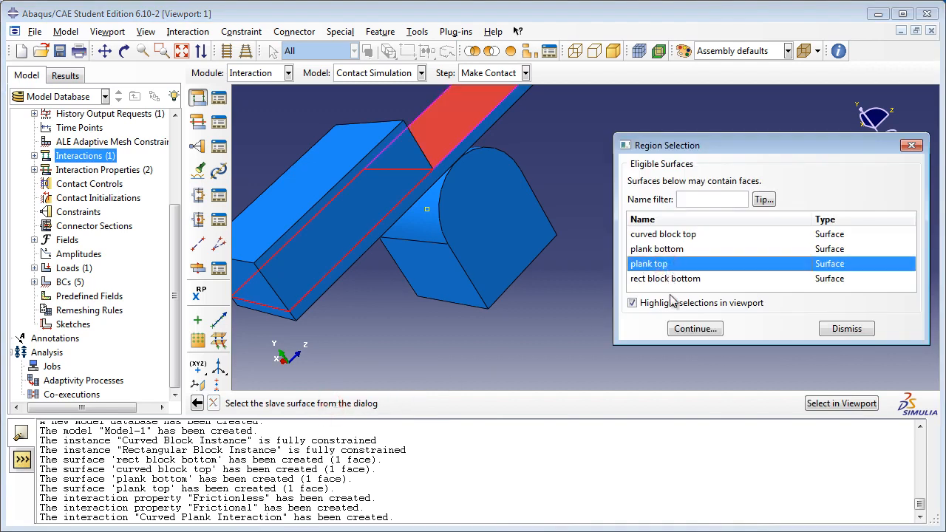
pyautogui.click(692, 329)
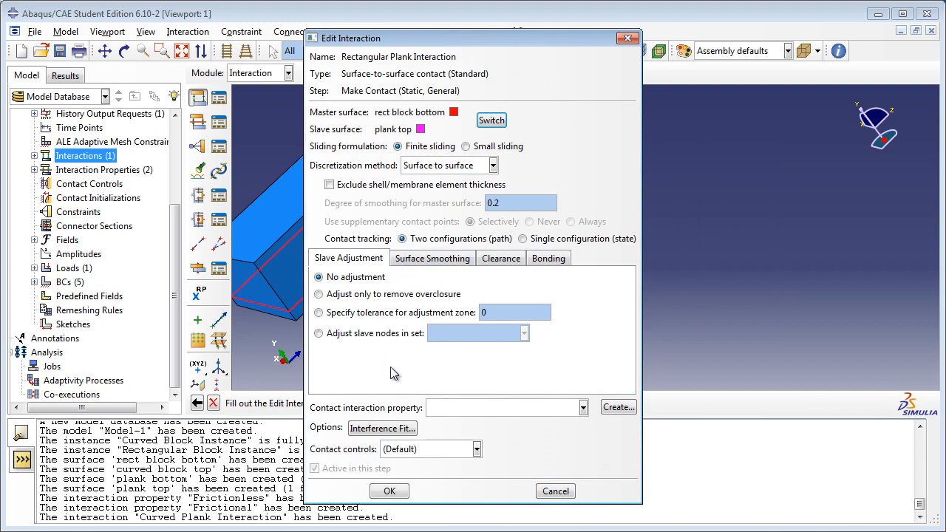
# Step: Assign the Frictional contact property to the Rectangular Plank Interaction and accept it
pyautogui.click(477, 411)
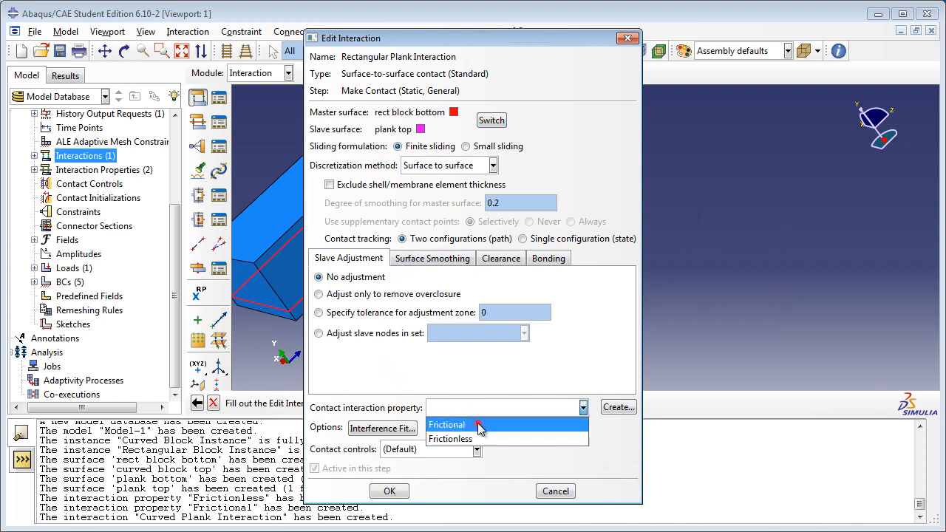
pyautogui.click(478, 425)
pyautogui.click(390, 491)
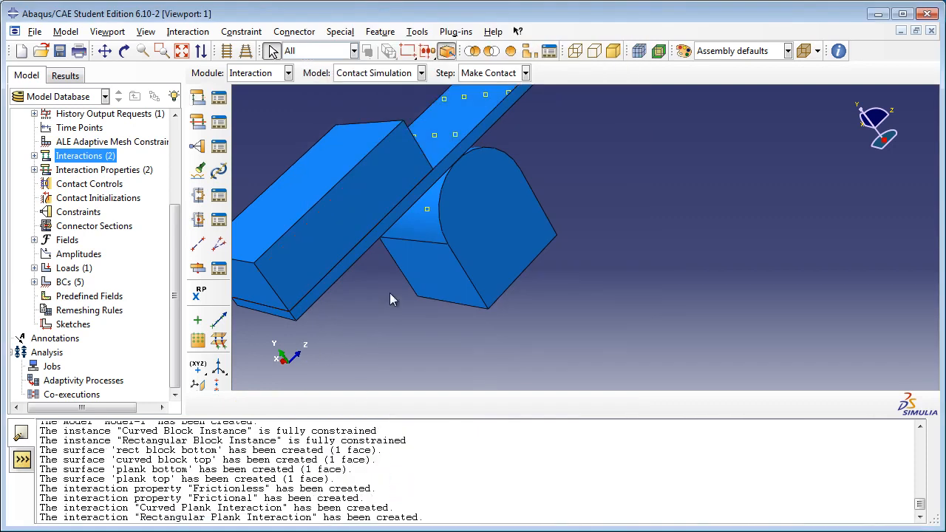
pyautogui.scroll(-5, 573, 253)
pyautogui.scroll(2, 573, 176)
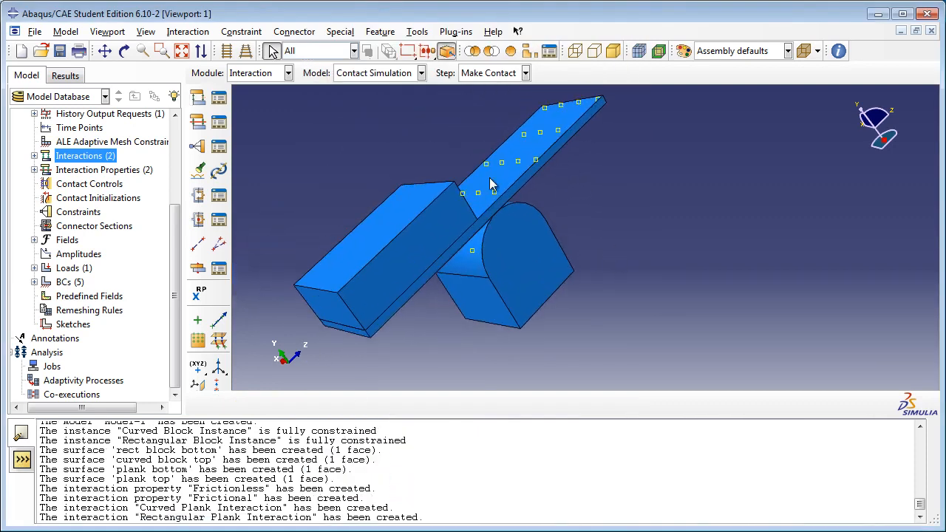
# Step: Open the Curved Block part for meshing and assign it Standard, Linear, 3D Stress hex elements with reduced integration
pyautogui.moveTo(176, 252); pyautogui.dragTo(153, 151)
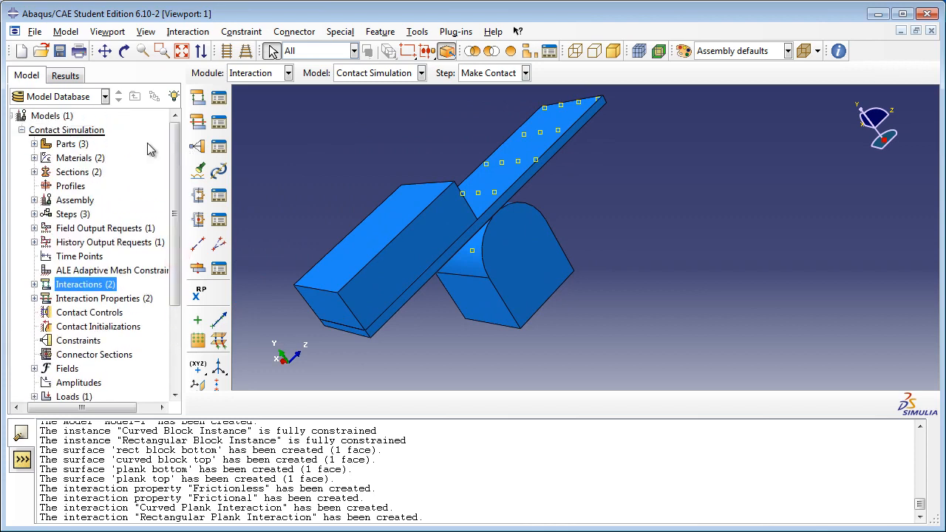
pyautogui.click(32, 143)
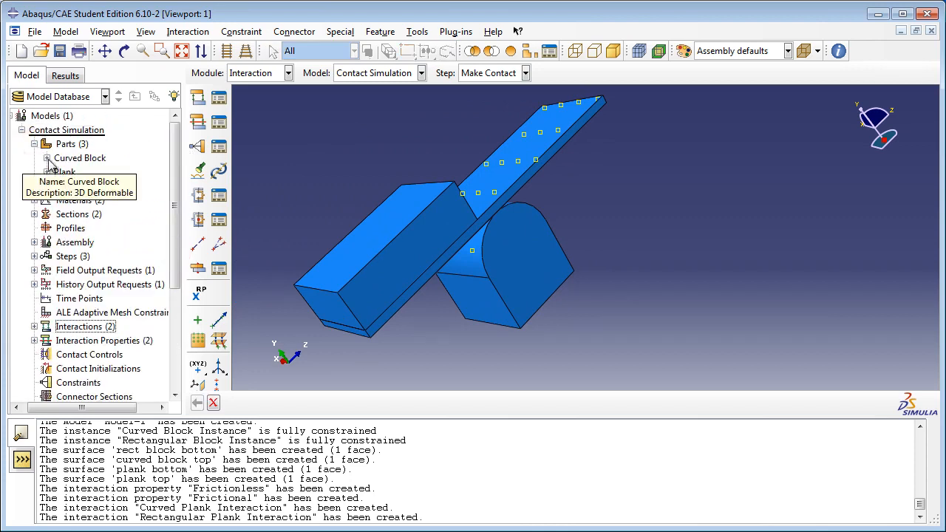
pyautogui.click(46, 158)
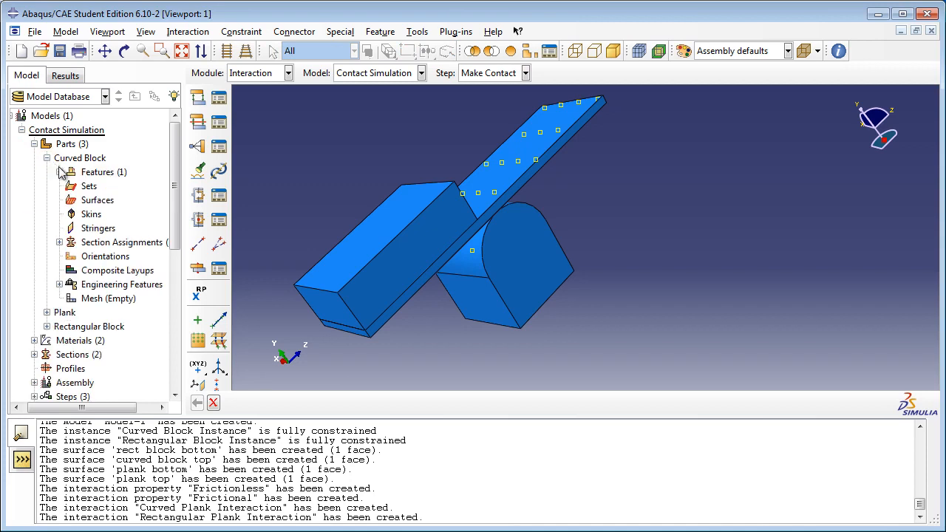
pyautogui.click(124, 300)
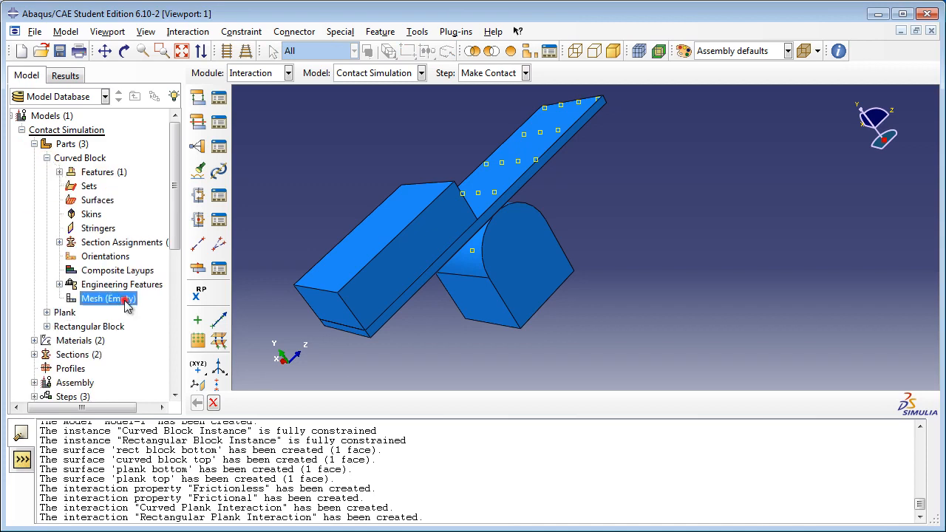
pyautogui.doubleClick(125, 300)
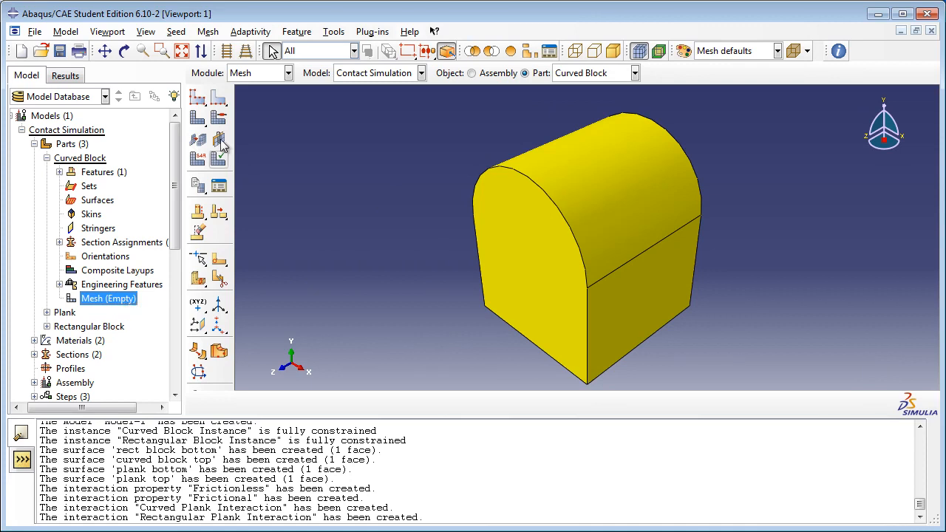
pyautogui.click(209, 31)
pyautogui.click(220, 64)
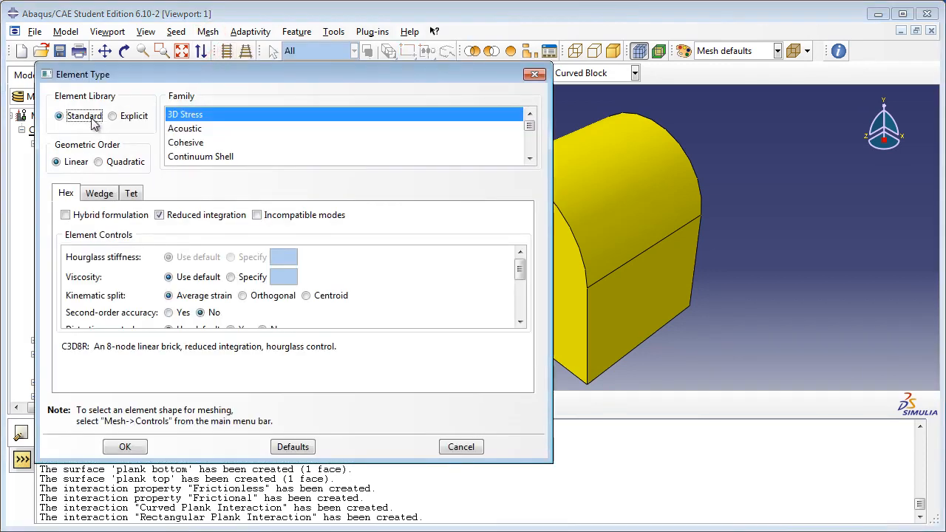
pyautogui.click(71, 162)
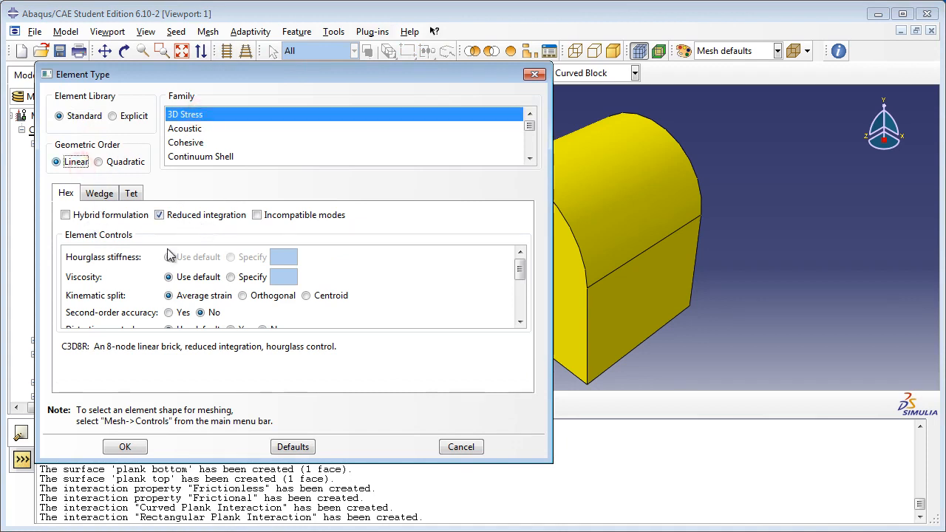
pyautogui.click(125, 447)
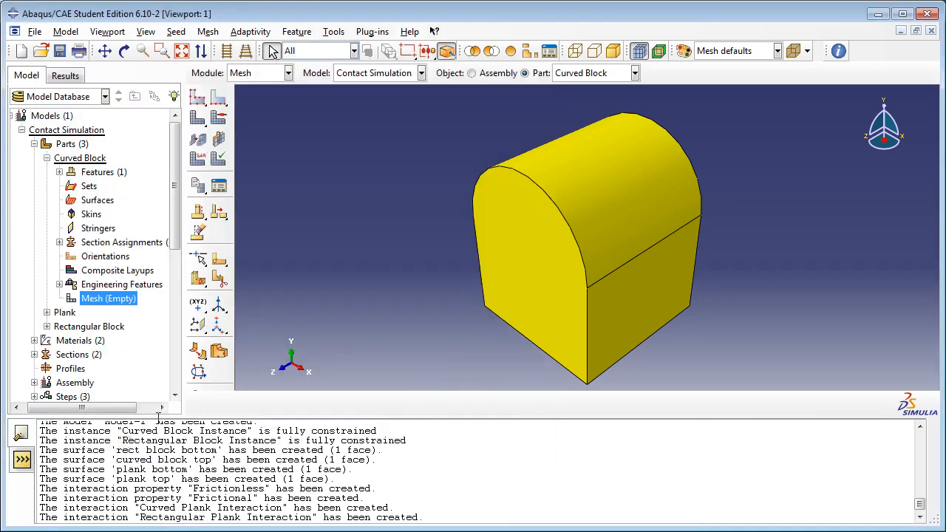
# Step: Seed the Curved Block part with an approximate global size of 4, keeping the default curvature control
pyautogui.click(179, 31)
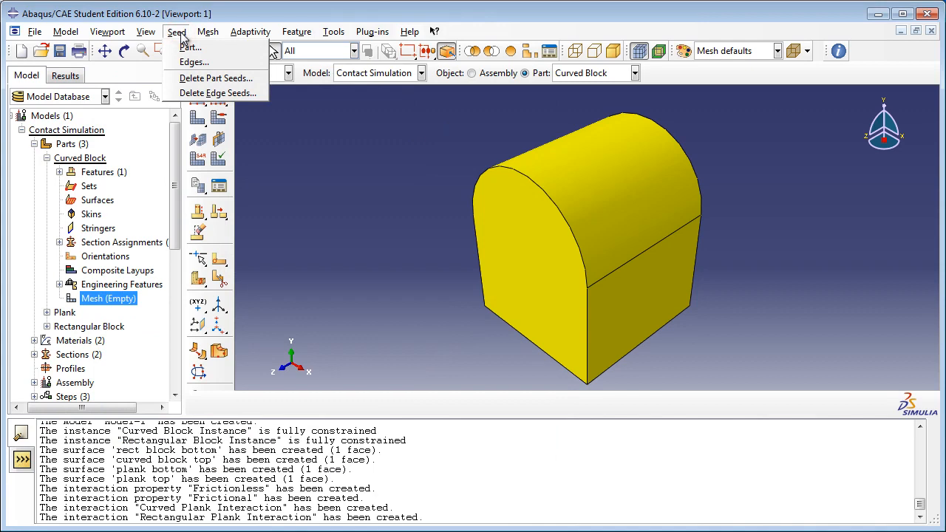
pyautogui.click(190, 47)
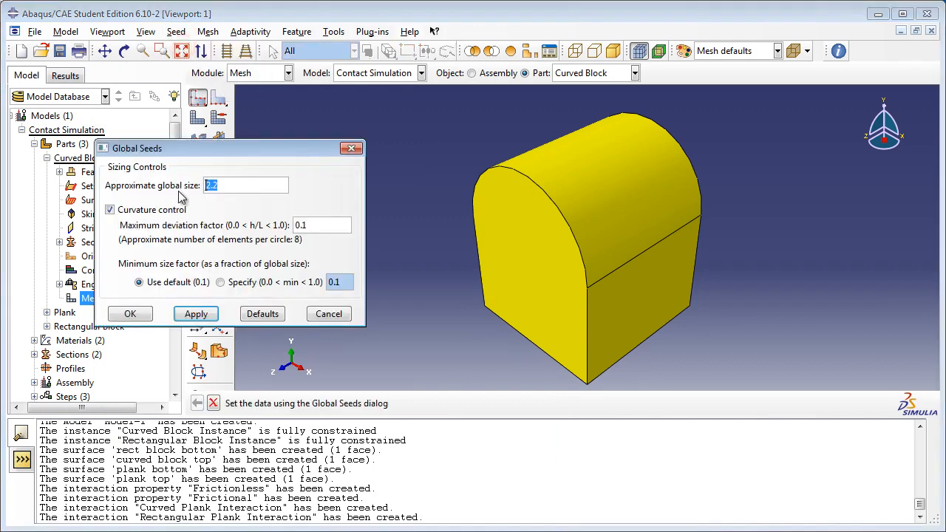
pyautogui.write('4')
pyautogui.click(130, 315)
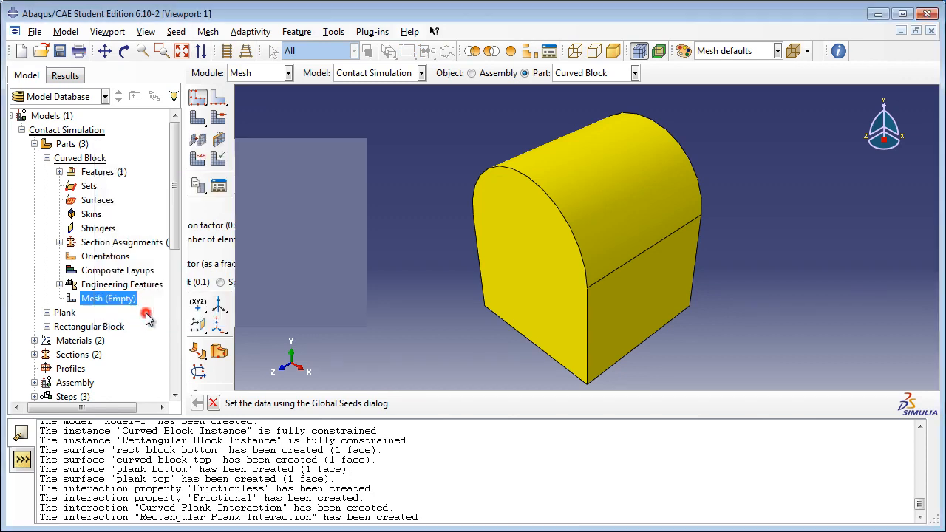
# Step: Generate the mesh on the Curved Block part
pyautogui.click(207, 31)
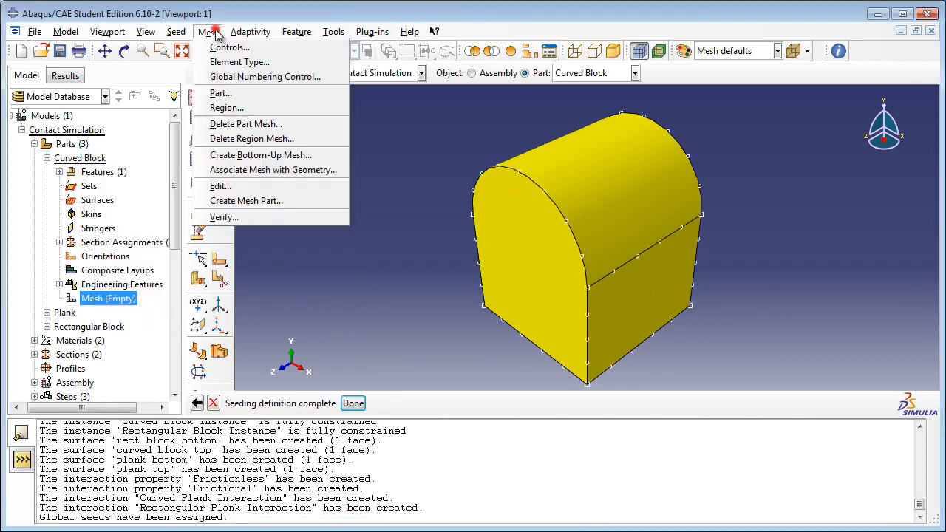
pyautogui.click(244, 93)
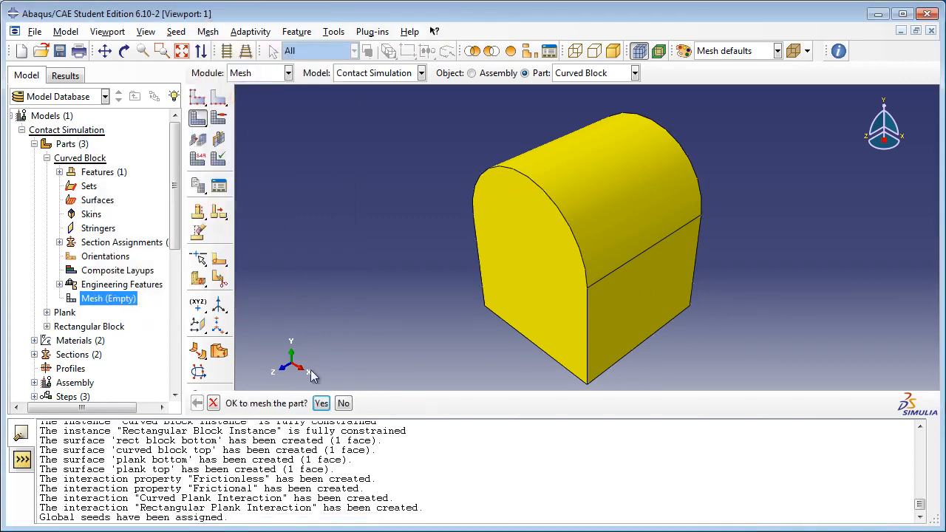
pyautogui.click(321, 403)
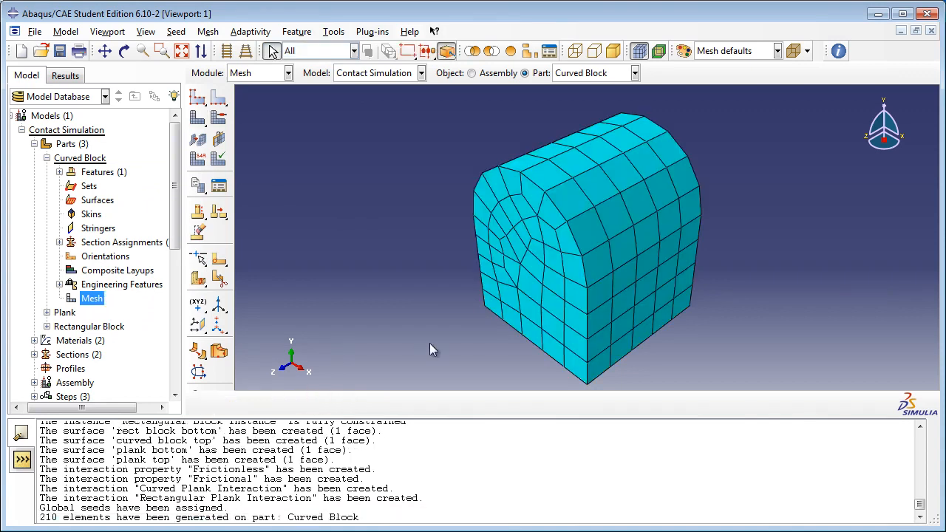
# Step: Open the Plank part for meshing and assign it Standard, Linear, 3D Stress hex elements with reduced integration
pyautogui.click(46, 158)
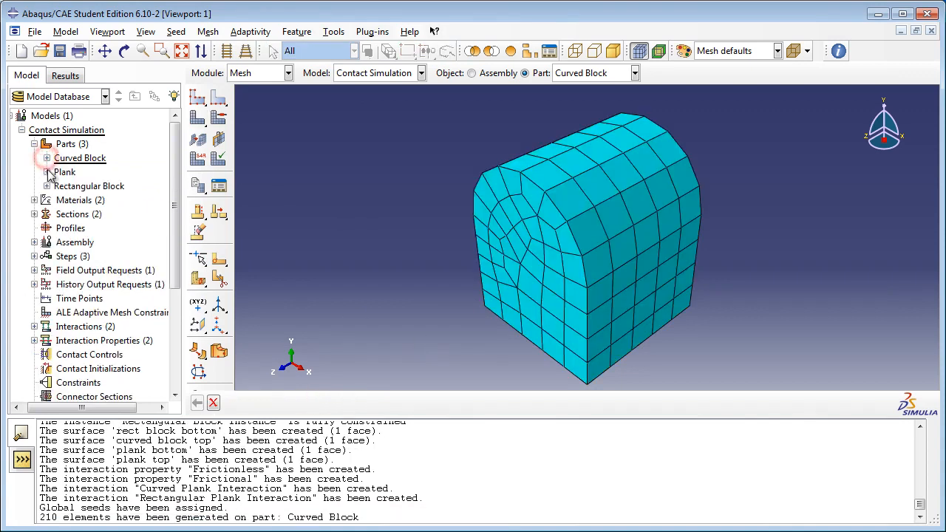
pyautogui.click(46, 172)
pyautogui.doubleClick(117, 313)
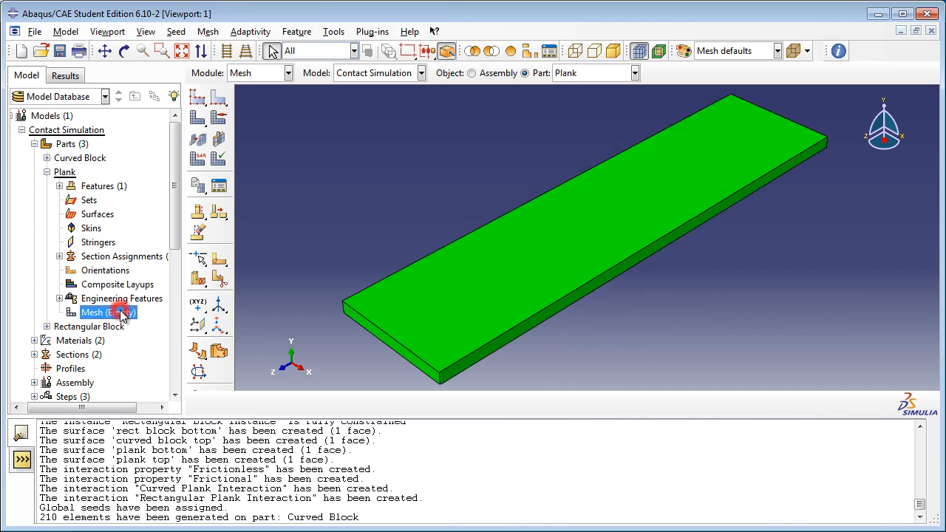
pyautogui.click(208, 32)
pyautogui.click(216, 62)
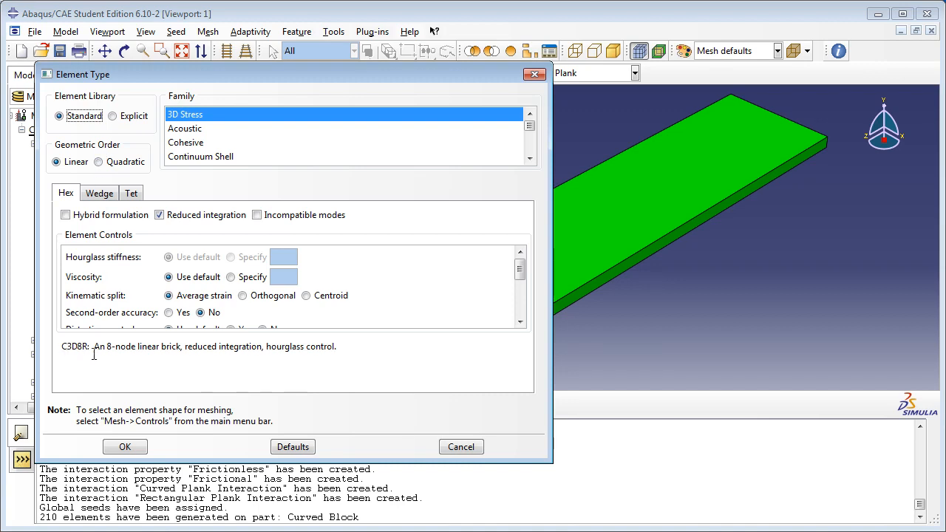
pyautogui.click(125, 446)
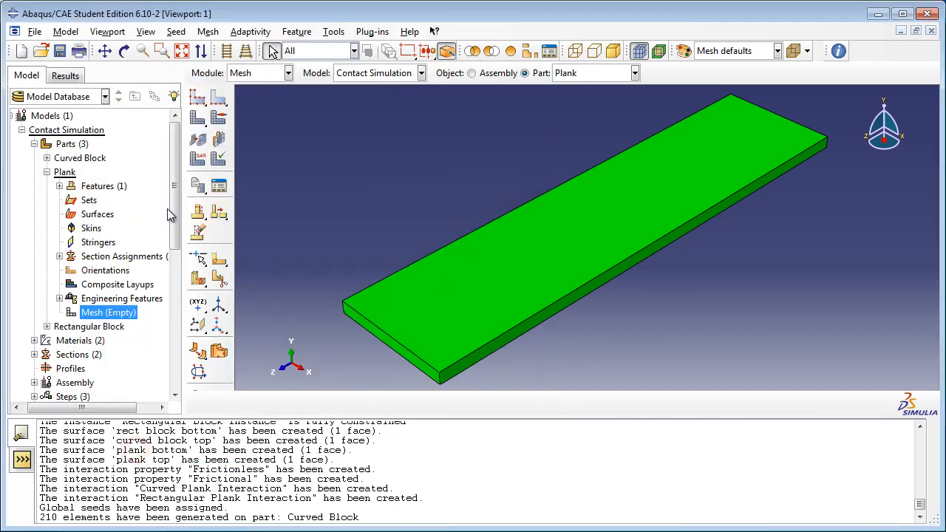
# Step: Seed the Plank part with an approximate global size of 4 and generate its mesh
pyautogui.click(175, 32)
pyautogui.click(181, 48)
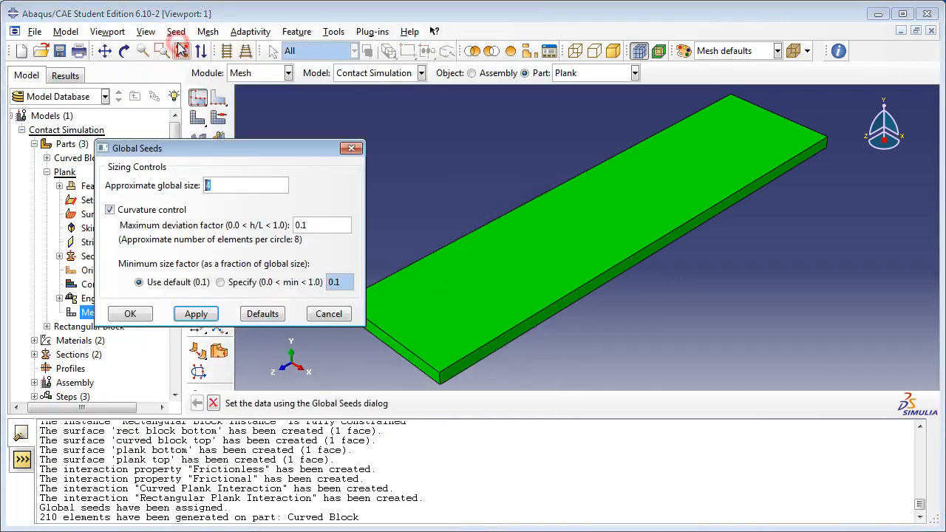
pyautogui.click(148, 316)
pyautogui.click(209, 32)
pyautogui.click(220, 93)
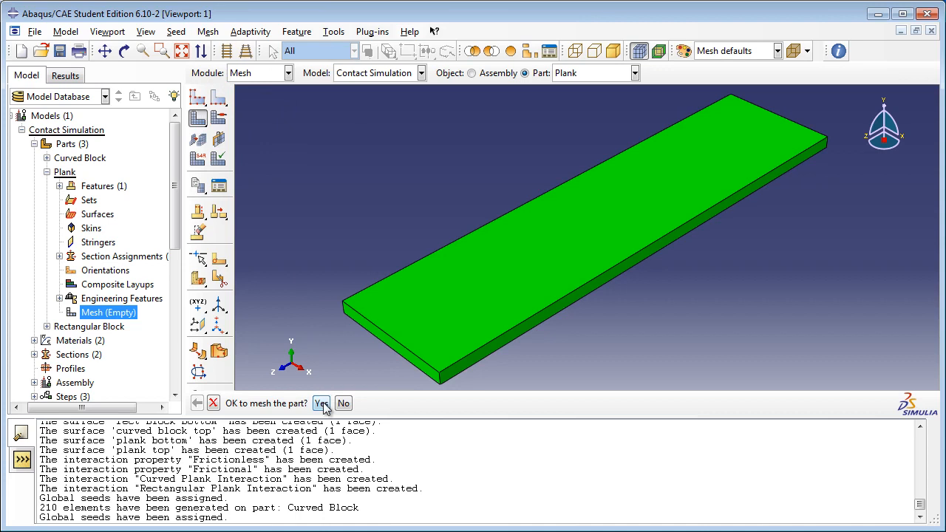
pyautogui.click(323, 404)
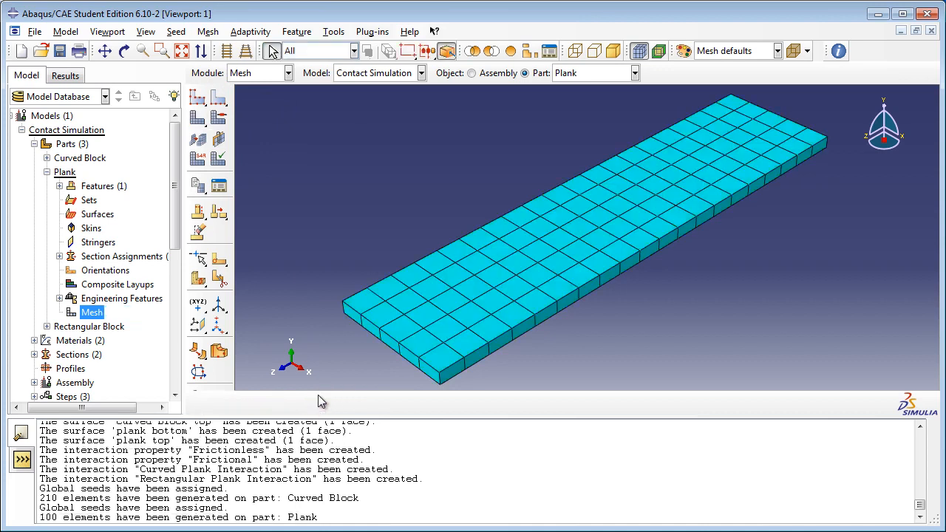
# Step: Open the Rectangular Block part for meshing and accept its default element type
pyautogui.click(46, 172)
pyautogui.click(46, 185)
pyautogui.click(71, 185)
pyautogui.click(50, 186)
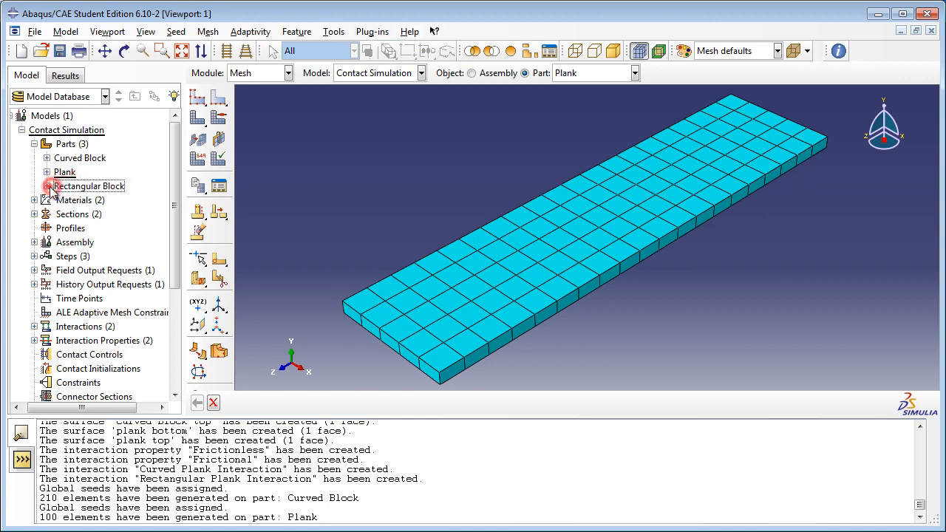
pyautogui.doubleClick(126, 327)
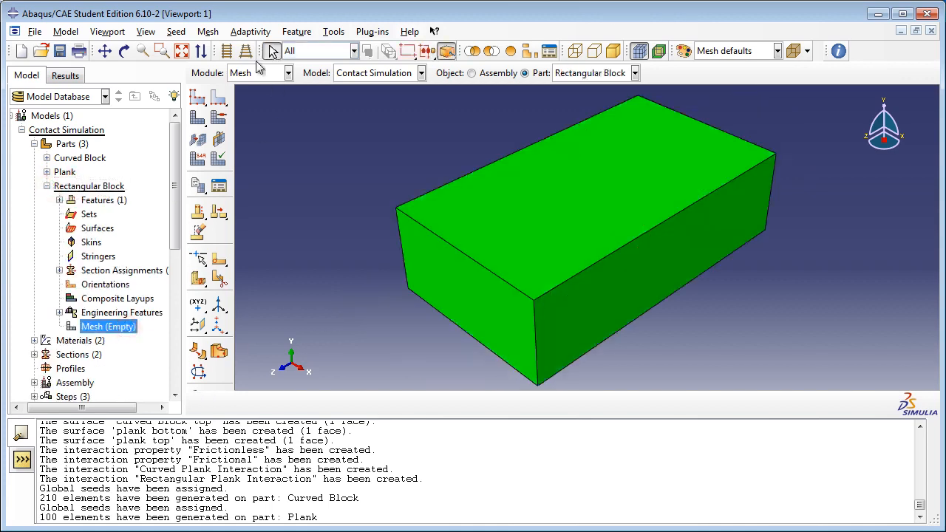
pyautogui.click(189, 31)
pyautogui.moveTo(198, 36)
pyautogui.click(211, 56)
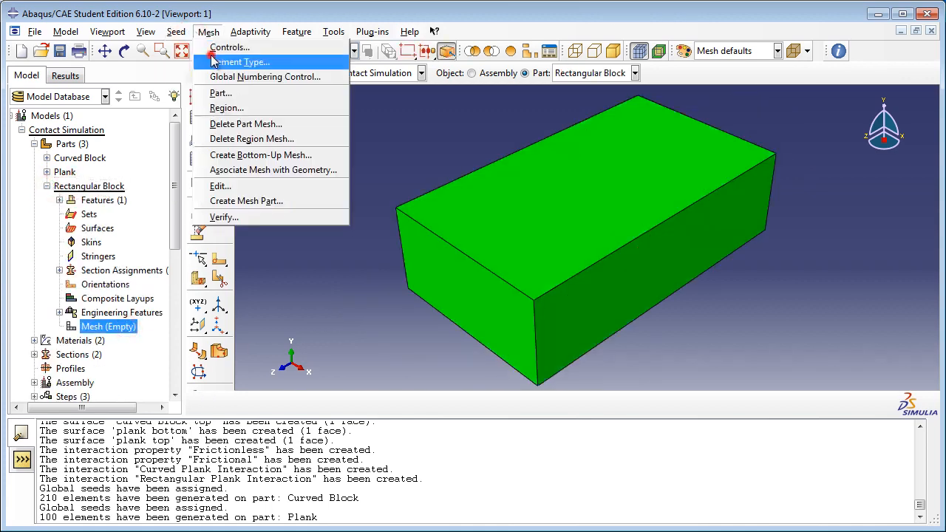
pyautogui.click(124, 448)
# Step: Seed the Rectangular Block part with an approximate global size of 4
pyautogui.click(181, 34)
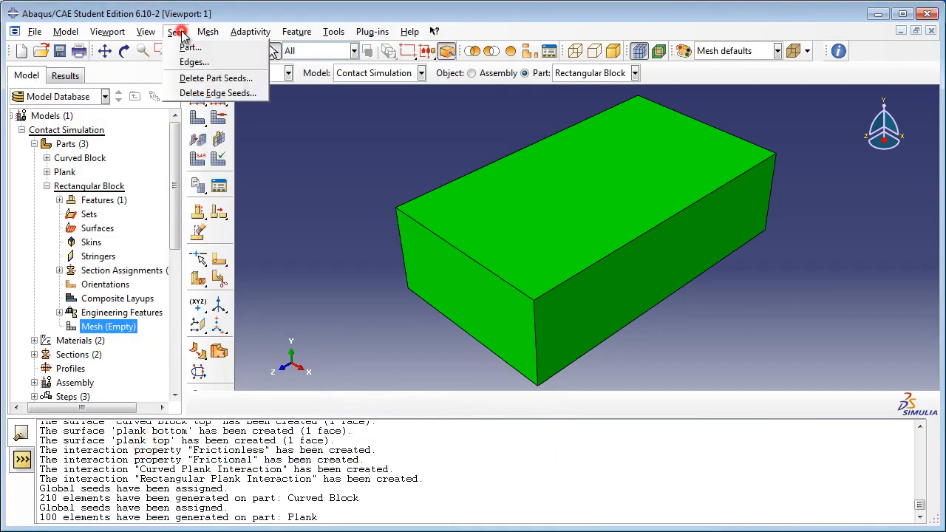
pyautogui.click(190, 46)
pyautogui.click(220, 188)
pyautogui.doubleClick(220, 188)
pyautogui.write('4')
pyautogui.click(146, 316)
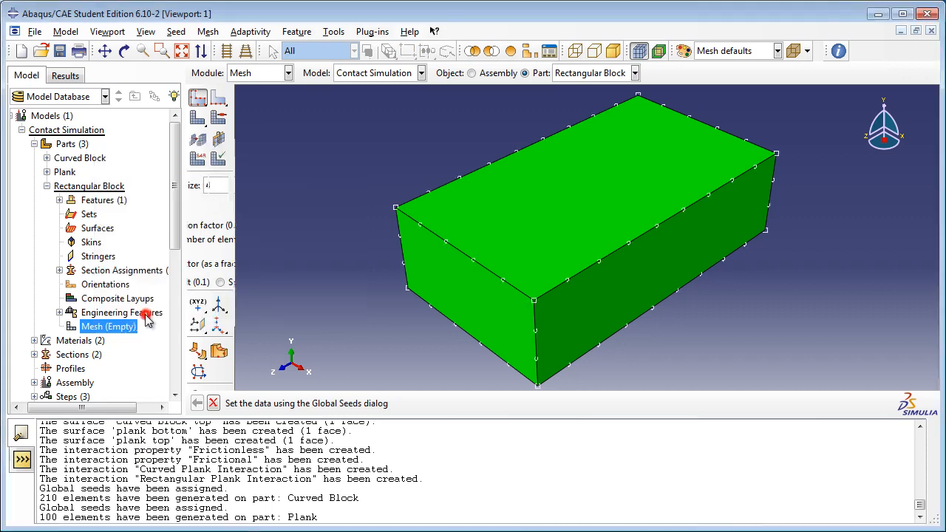
# Step: Generate the mesh on the Rectangular Block part
pyautogui.click(208, 31)
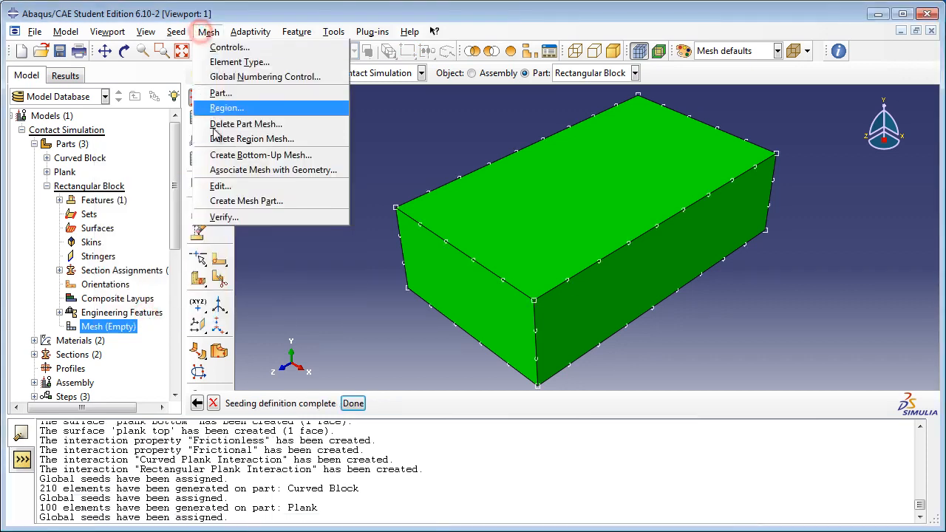
pyautogui.click(218, 93)
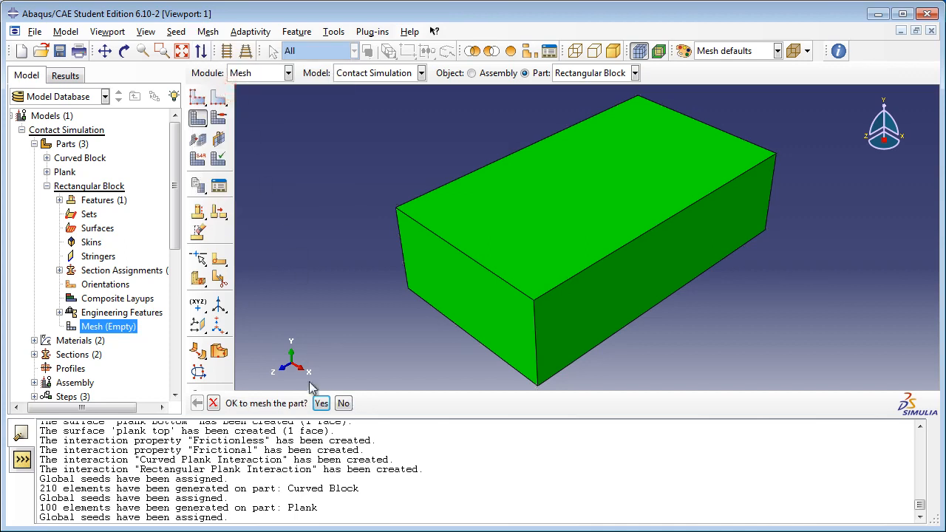
pyautogui.click(321, 402)
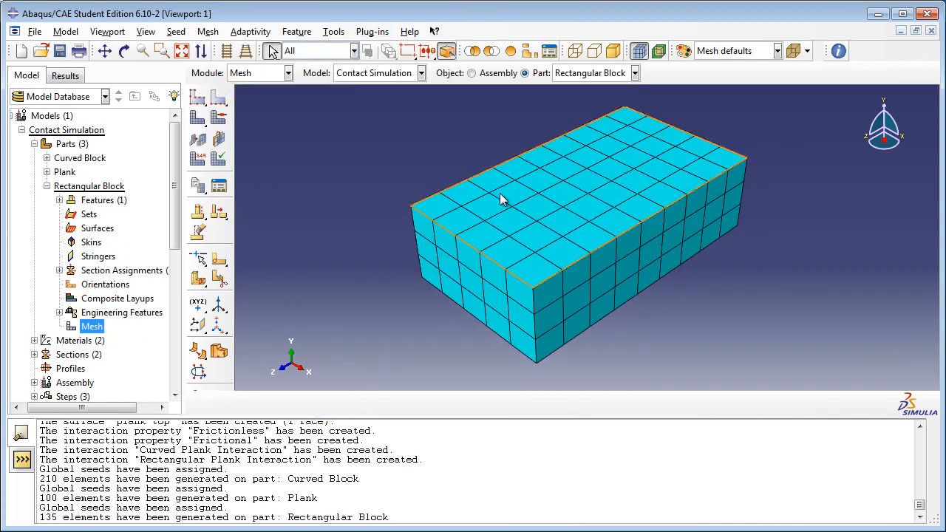
# Step: Create a full-analysis job named ContactSimulationJob for the Contact Simulation model, with the description "Run the contact simulation"
pyautogui.click(47, 187)
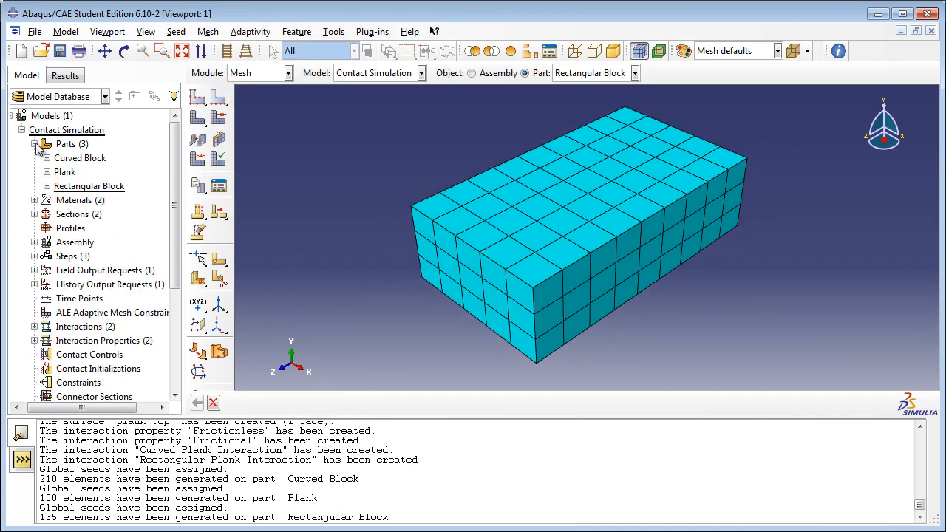
pyautogui.click(35, 144)
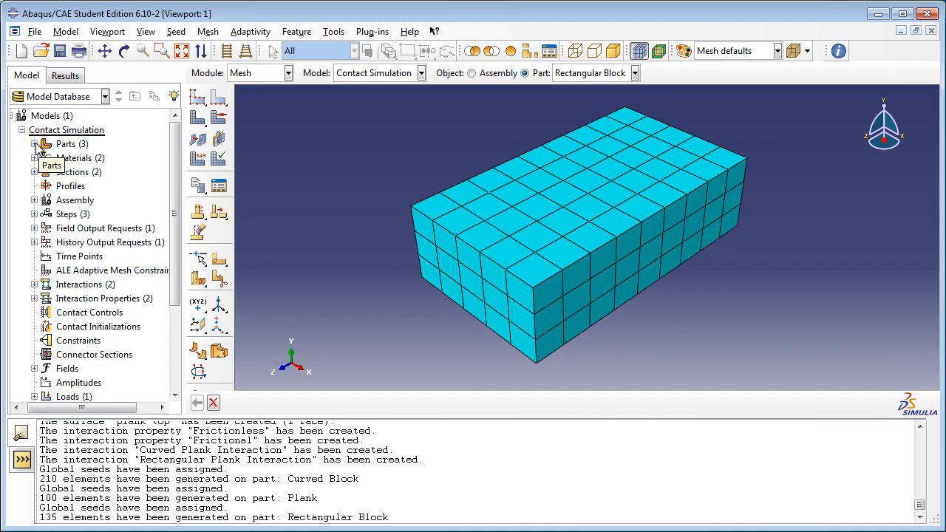
pyautogui.scroll(-3, 46, 190)
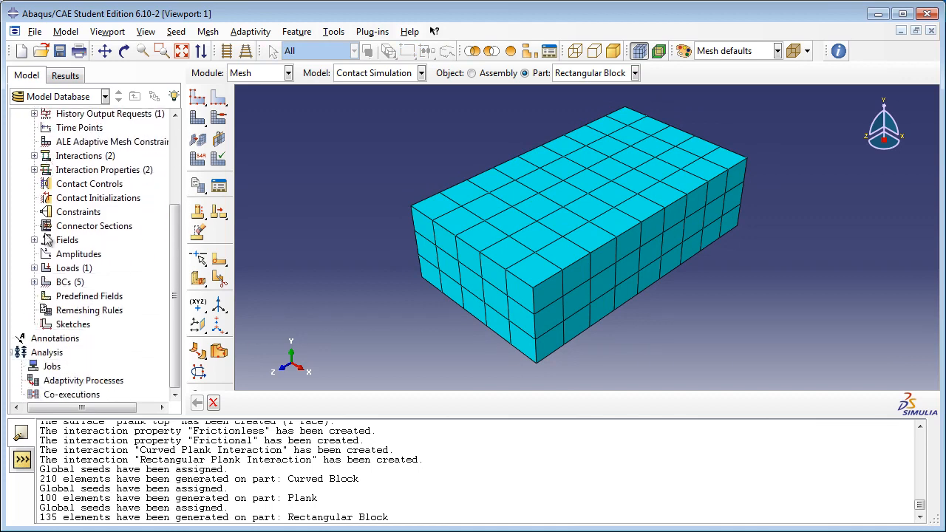
pyautogui.doubleClick(53, 367)
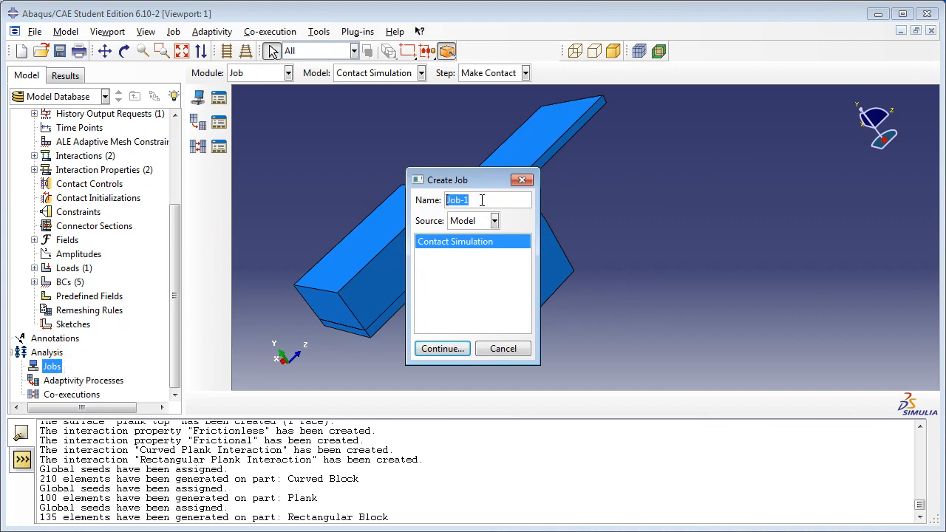
pyautogui.write('ContactSimulationJob')
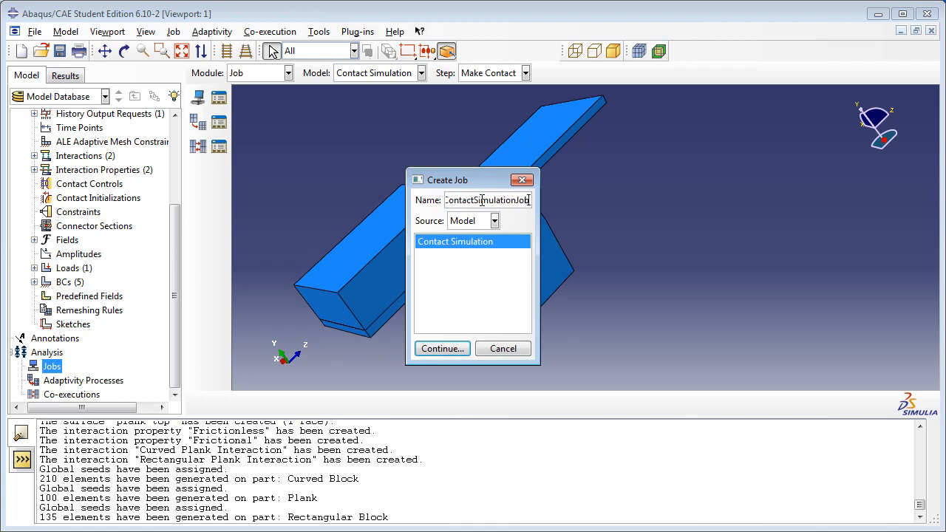
pyautogui.click(438, 347)
pyautogui.click(417, 178)
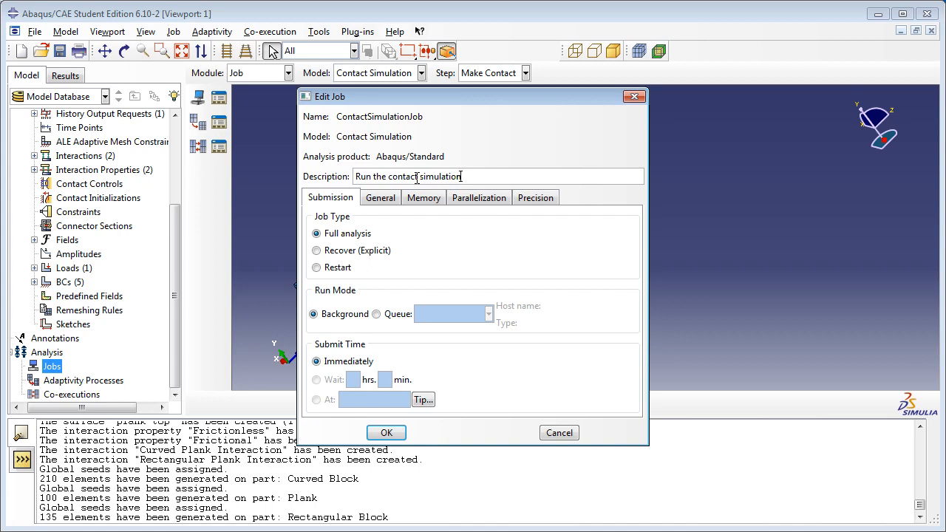
pyautogui.click(387, 434)
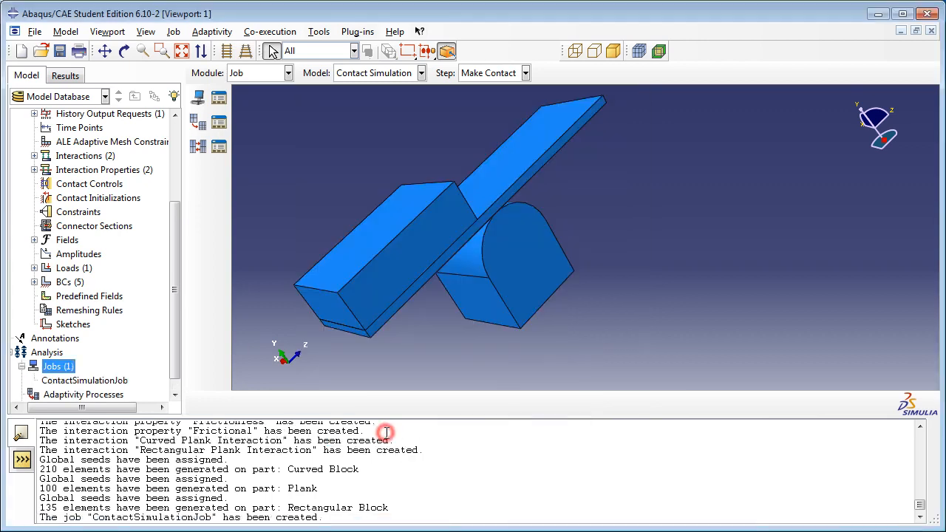
# Step: Submit ContactSimulationJob for analysis and allow its existing job files to be overwritten
pyautogui.scroll(-1, 179, 342)
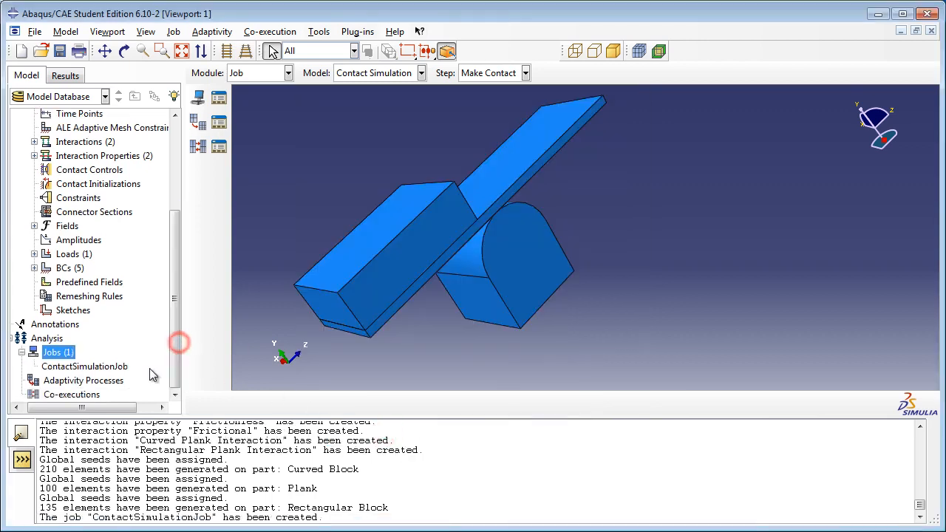
pyautogui.rightClick(122, 367)
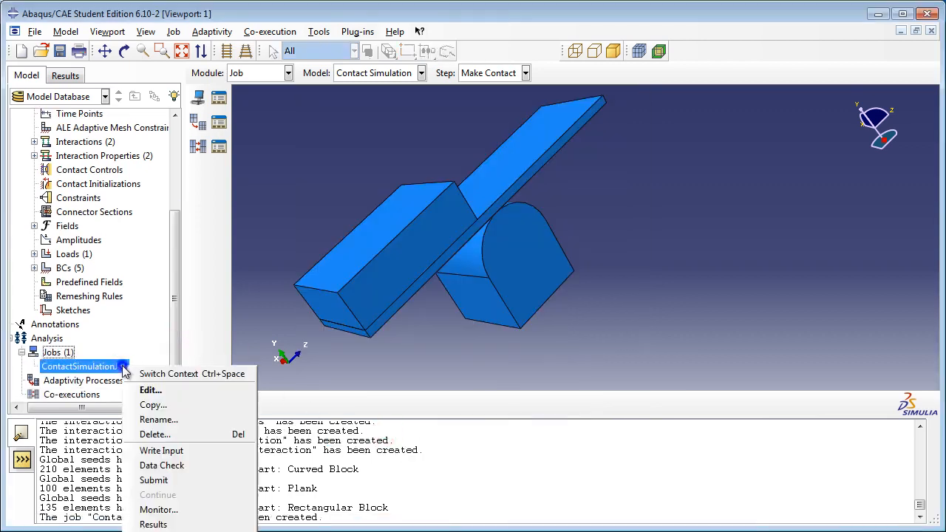
pyautogui.click(211, 477)
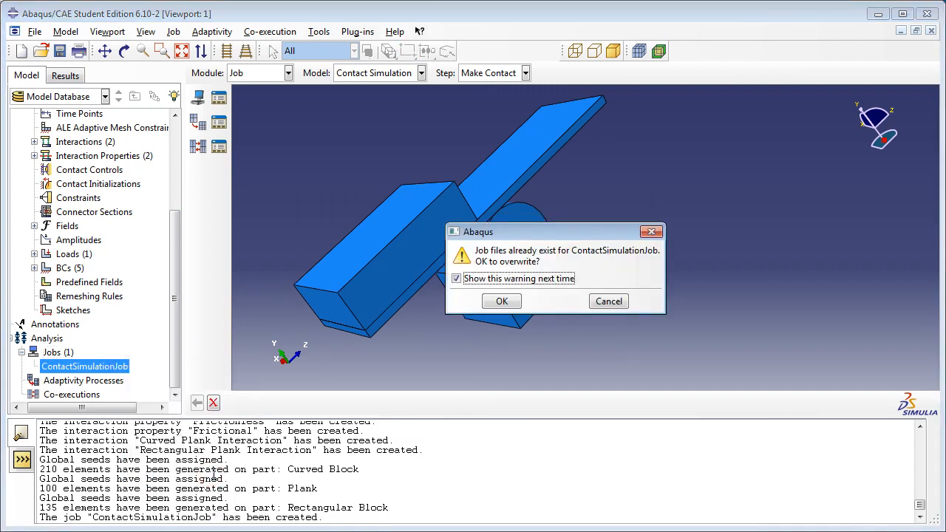
pyautogui.click(492, 302)
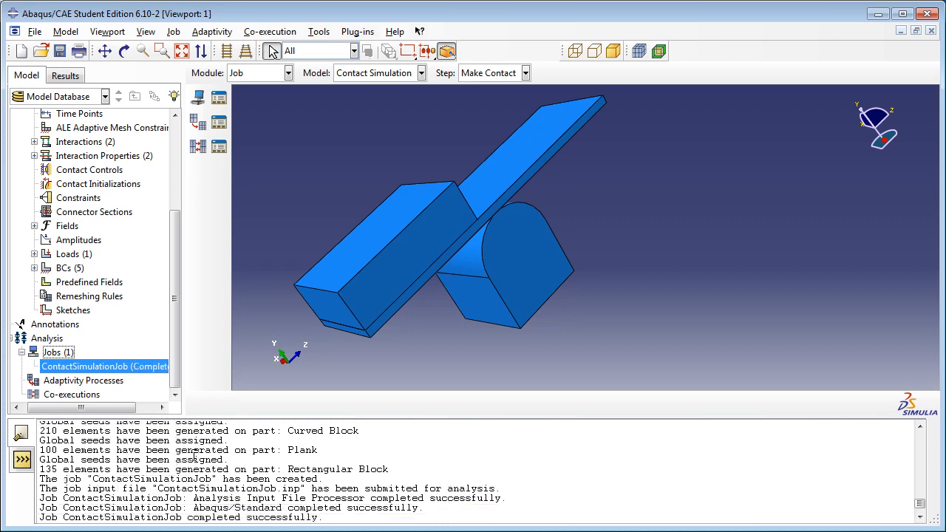
# Step: Open the results of ContactSimulationJob and plot the deformed shape of the assembly
pyautogui.rightClick(158, 369)
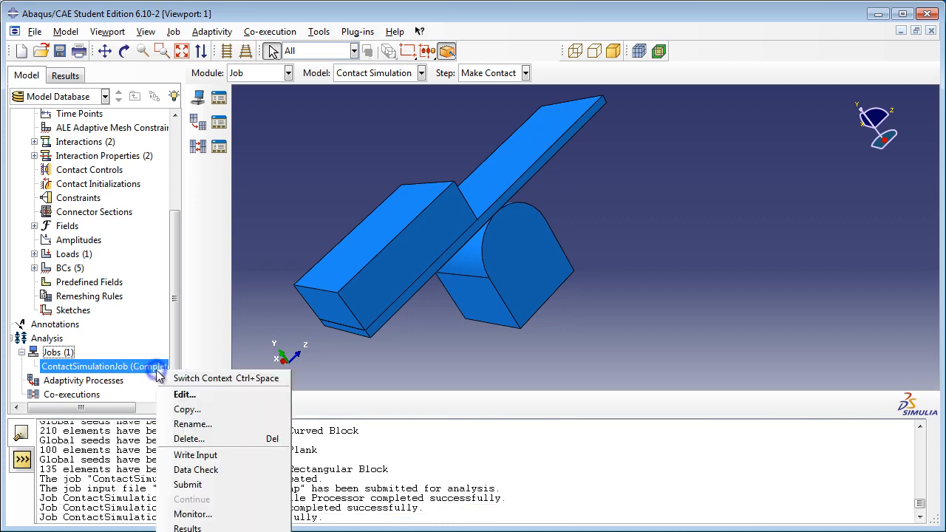
pyautogui.click(194, 526)
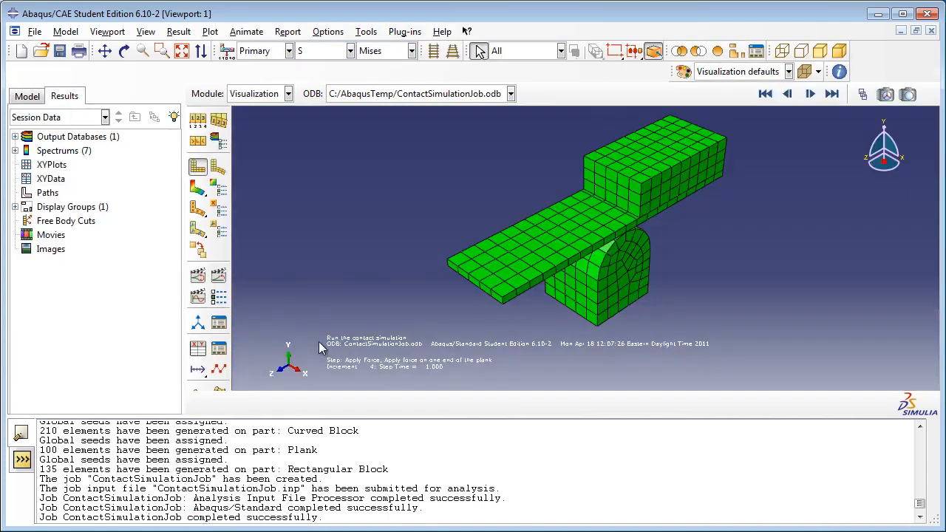
pyautogui.click(218, 167)
pyautogui.click(196, 168)
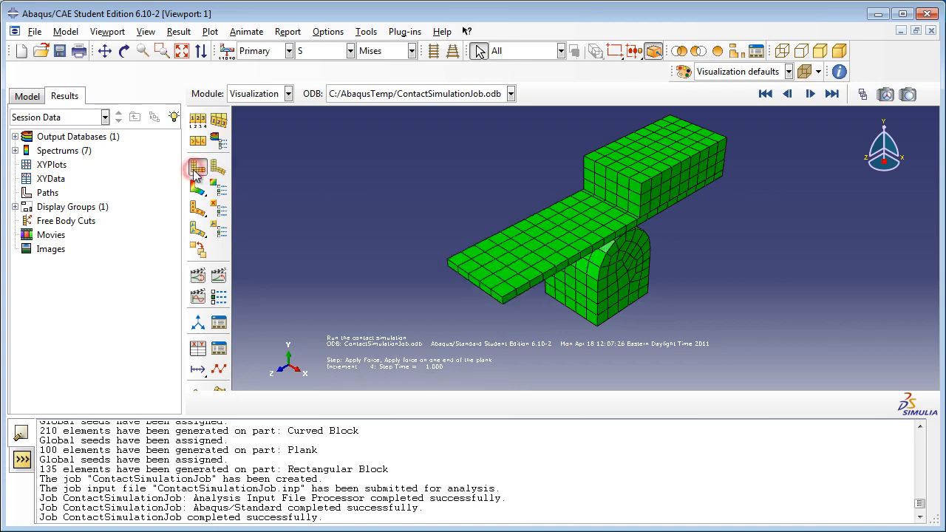
pyautogui.click(218, 168)
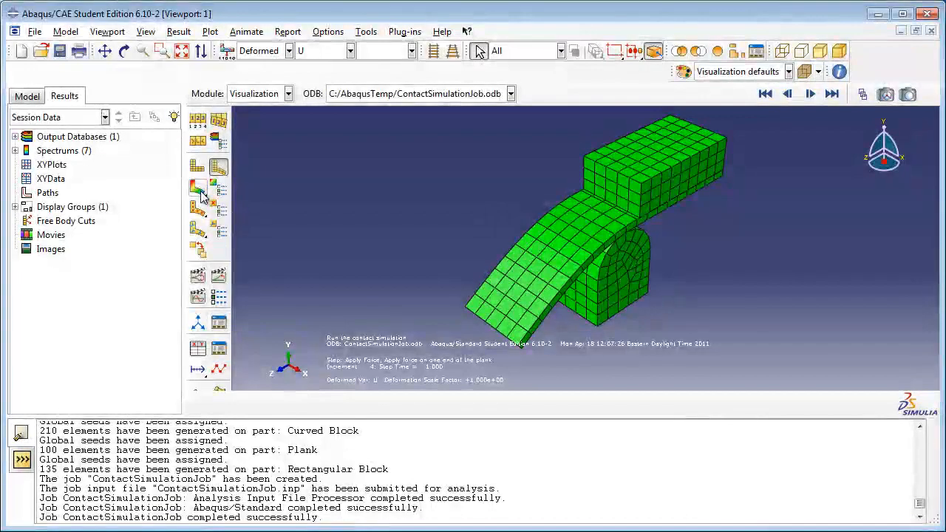
# Step: Plot contours on the deformed shape with CPRESS as the primary variable and inspect the contact pressure where the plank meets the blocks
pyautogui.click(200, 189)
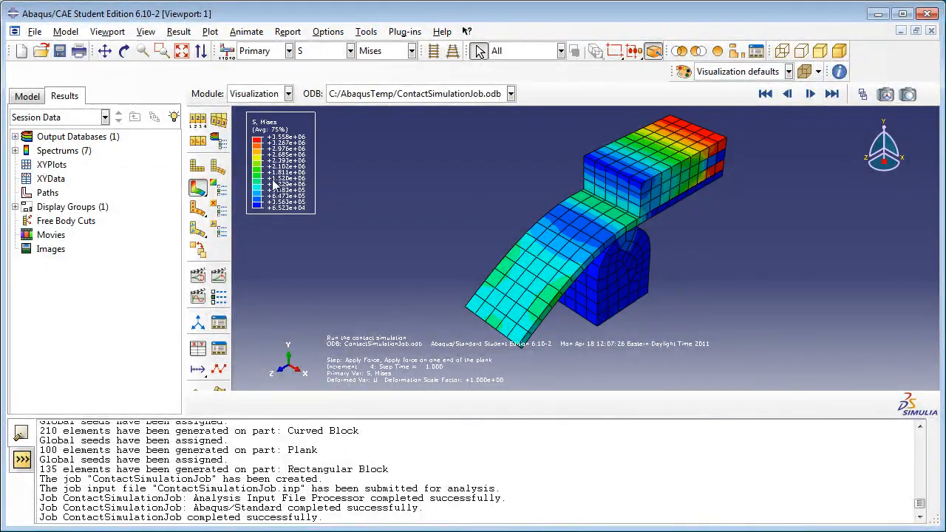
pyautogui.click(349, 51)
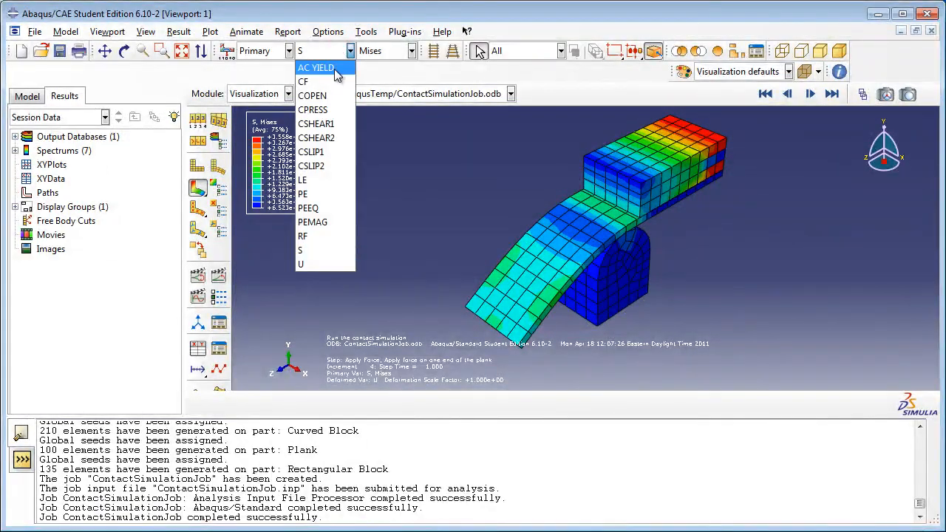
pyautogui.click(342, 110)
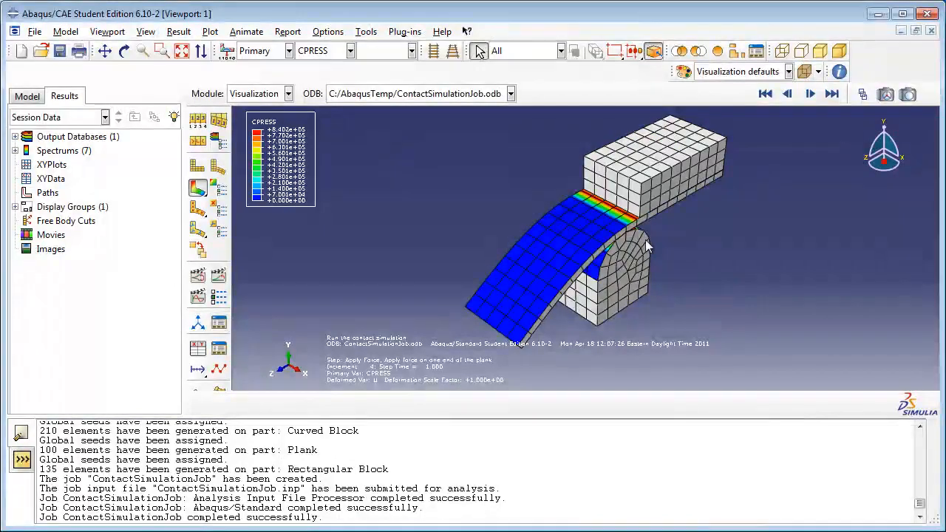
pyautogui.scroll(5, 636, 237)
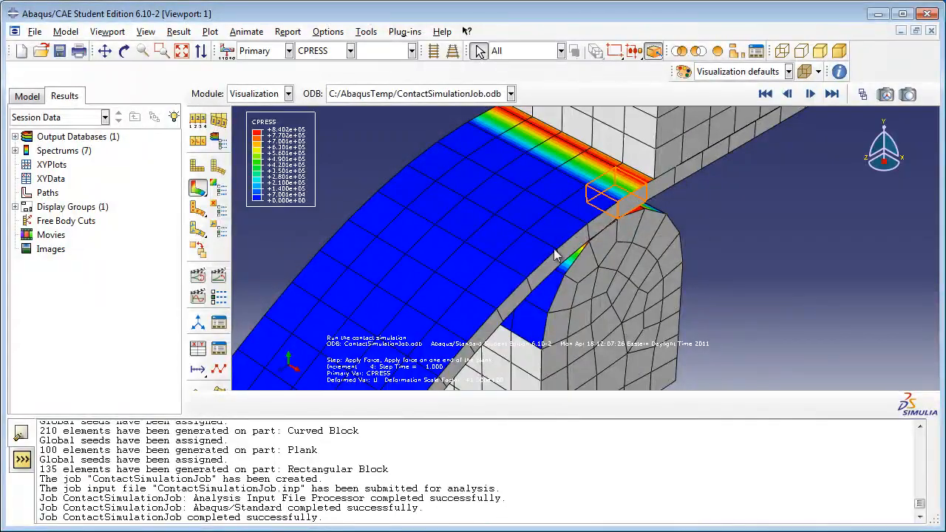
pyautogui.scroll(-3, 648, 219)
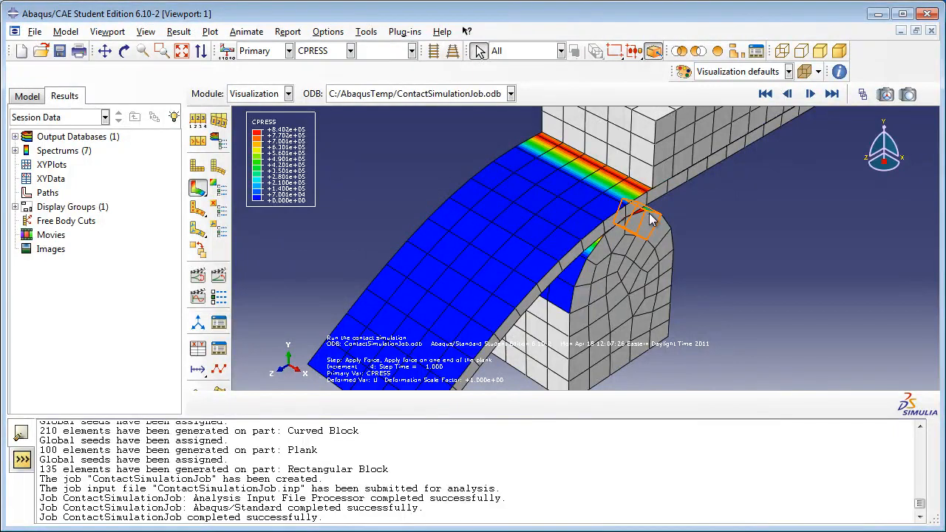
# Step: Use the Frame Selector to display the CPRESS contours at frame 4 of the Make Contact step
pyautogui.click(863, 96)
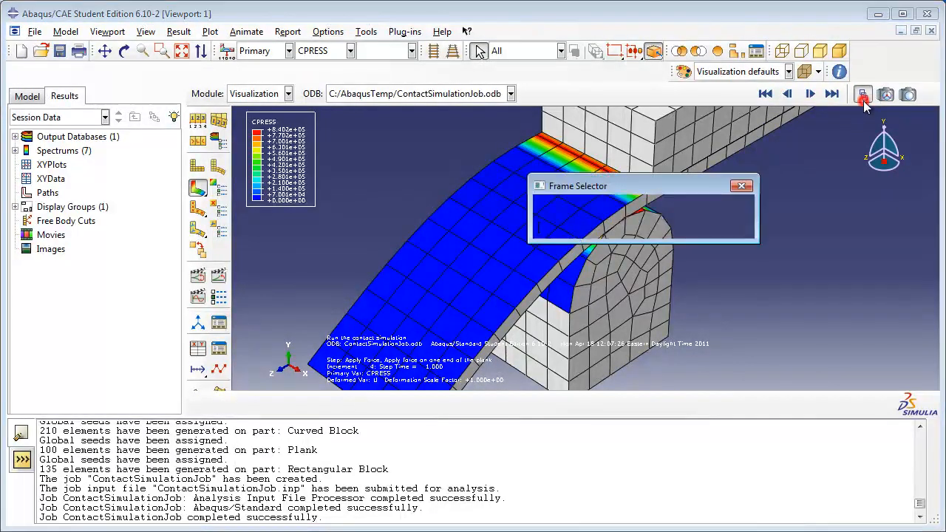
pyautogui.moveTo(650, 187); pyautogui.dragTo(794, 205)
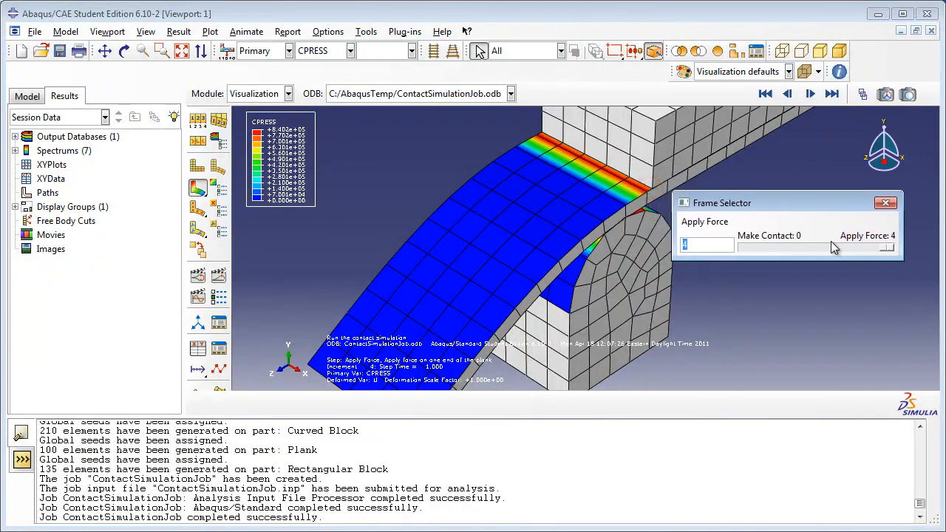
pyautogui.moveTo(886, 248); pyautogui.dragTo(800, 252)
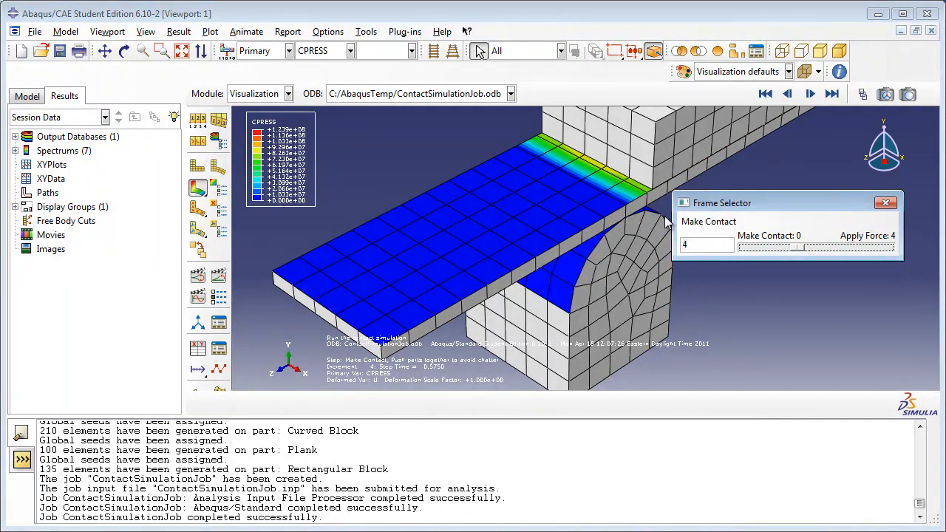
# Step: Replace the display group by part instances so that only the curved block is shown
pyautogui.scroll(-1, 670, 189)
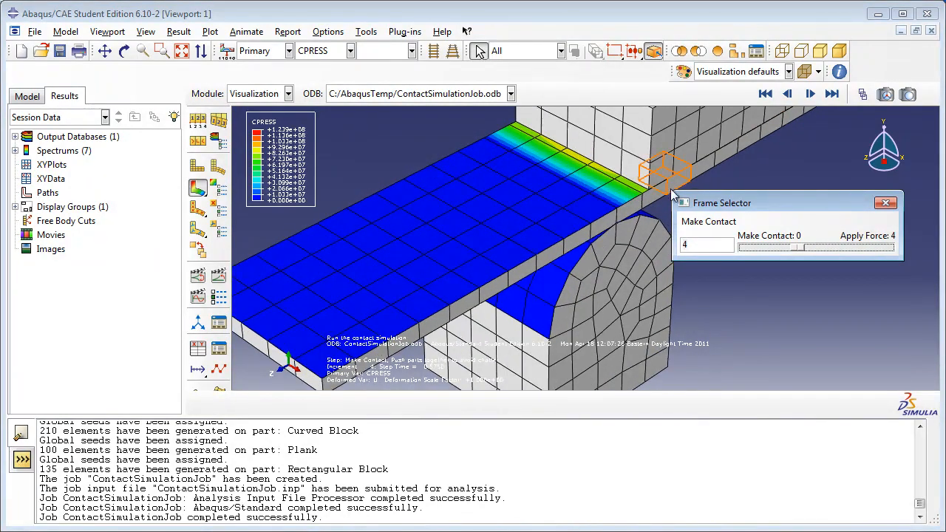
pyautogui.click(679, 53)
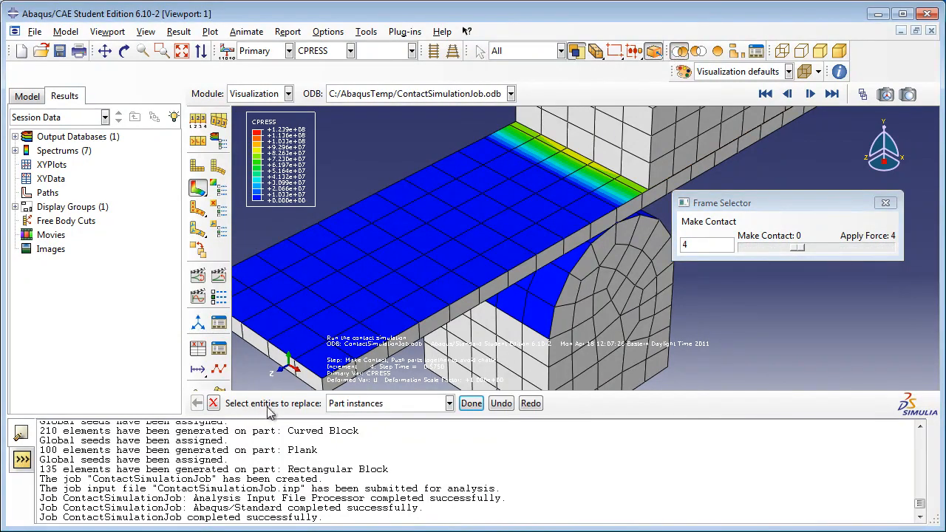
pyautogui.click(412, 403)
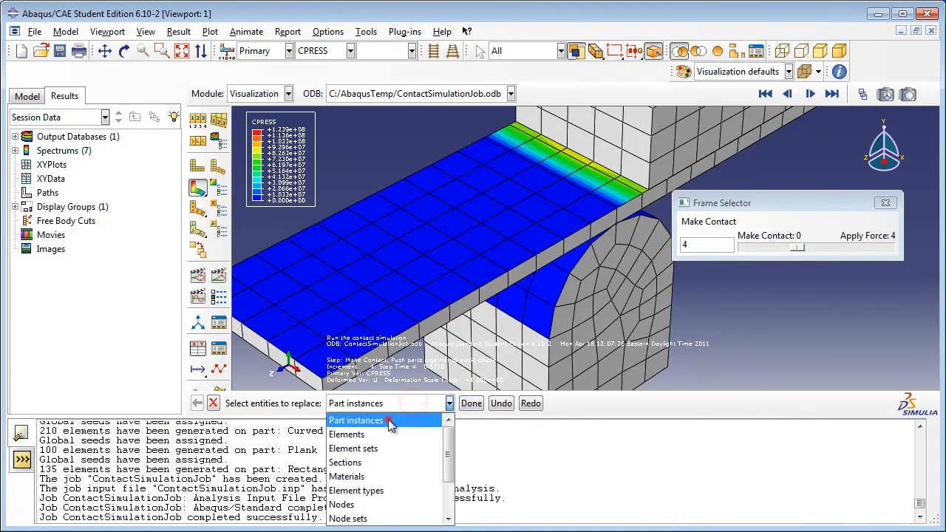
pyautogui.click(390, 423)
pyautogui.click(627, 288)
pyautogui.click(466, 405)
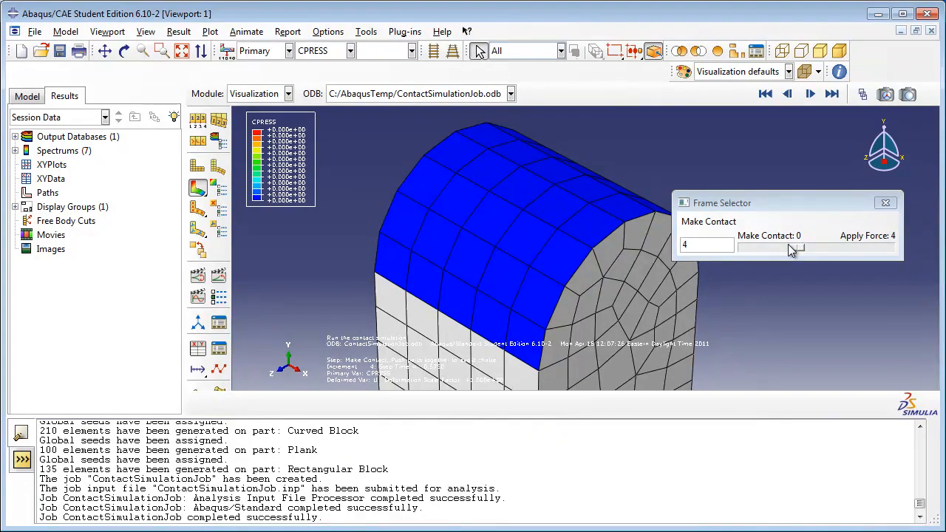
# Step: Inspect the curved block's contact pressure at frame 6 of the Make Contact step and restore the whole assembly to the display
pyautogui.moveTo(791, 250); pyautogui.dragTo(816, 250)
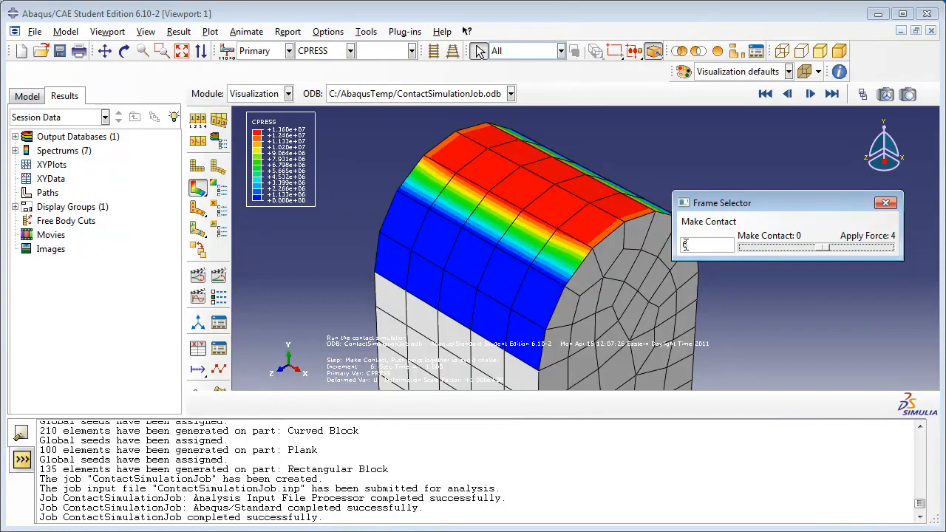
pyautogui.moveTo(826, 250)
pyautogui.mouseDown()
pyautogui.moveTo(891, 251)
pyautogui.moveTo(822, 256)
pyautogui.mouseUp()
pyautogui.click(718, 53)
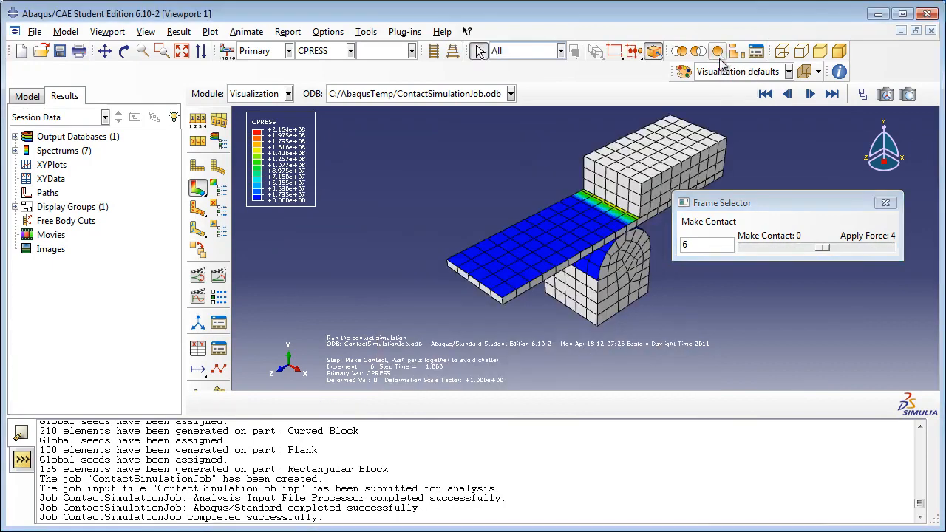
pyautogui.scroll(2, 728, 148)
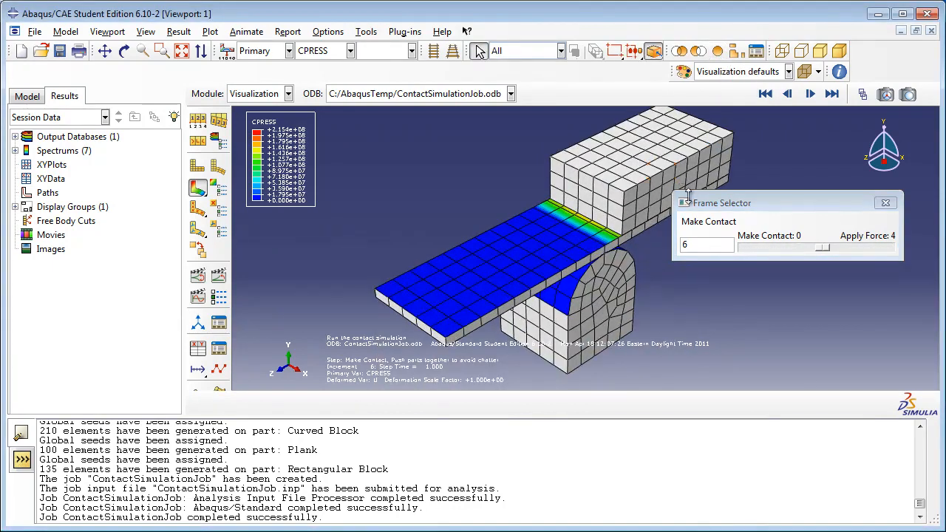